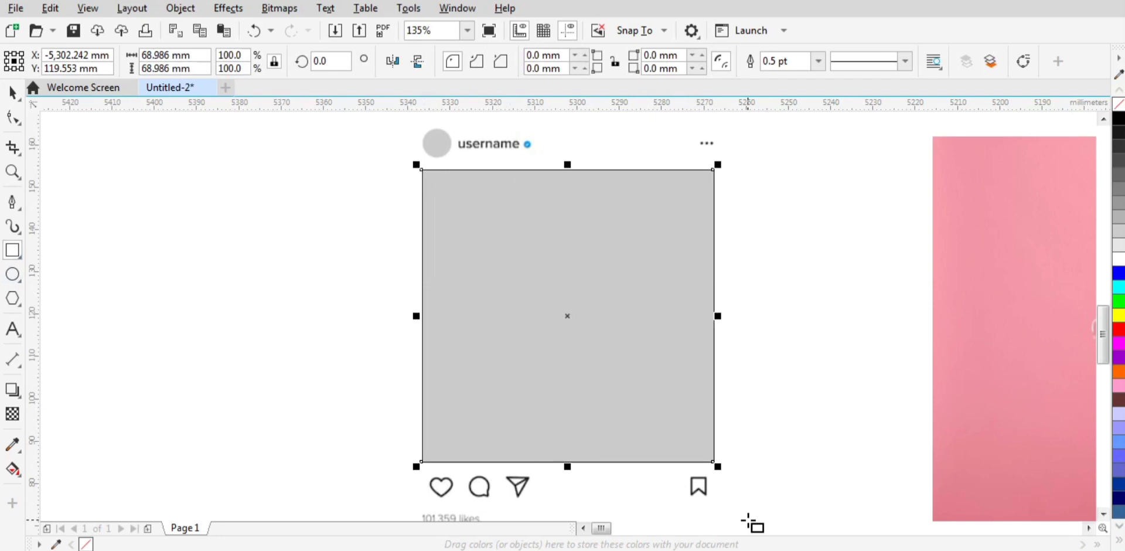
Step: Trim the post template image with the grey square to cut an opening where the picture goes
{"action": "key", "text": "space"}
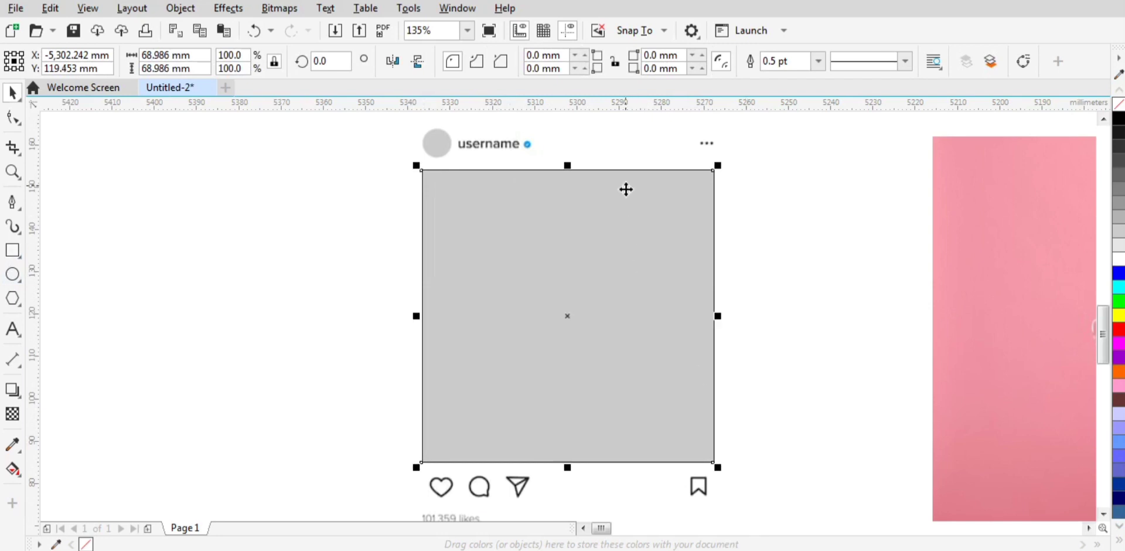
{"action": "left_click", "coordinate": [557, 234], "text": "shift"}
{"action": "left_click", "coordinate": [506, 62]}
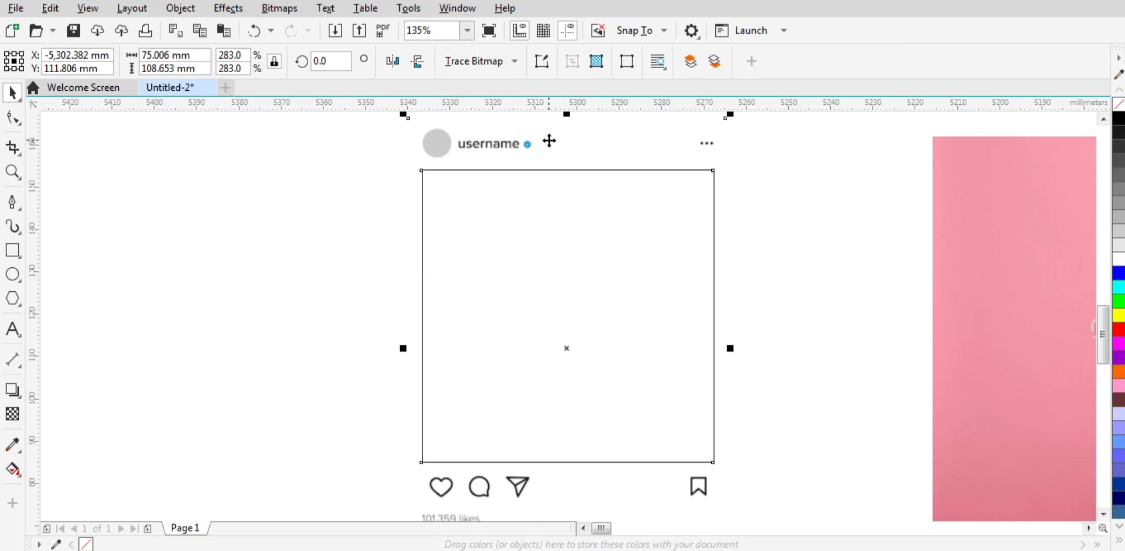
Step: Group the post template with the square outline around its opening
{"action": "scroll", "coordinate": [549, 140], "scroll_direction": "down", "scroll_amount": 2}
{"action": "left_click", "coordinate": [463, 128]}
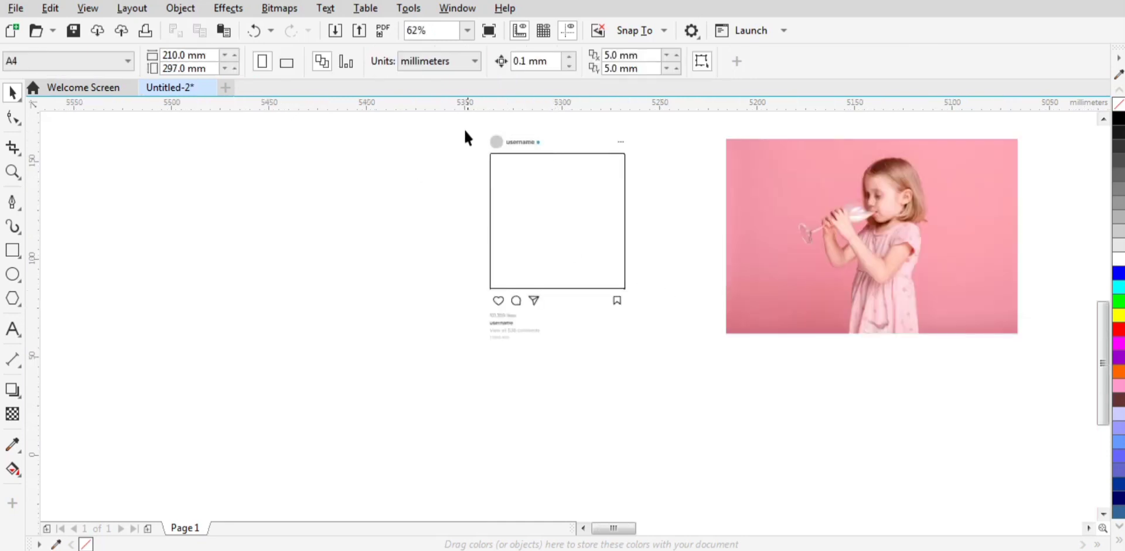
{"action": "scroll", "coordinate": [470, 152], "scroll_direction": "up", "scroll_amount": 2}
{"action": "left_click", "coordinate": [282, 190]}
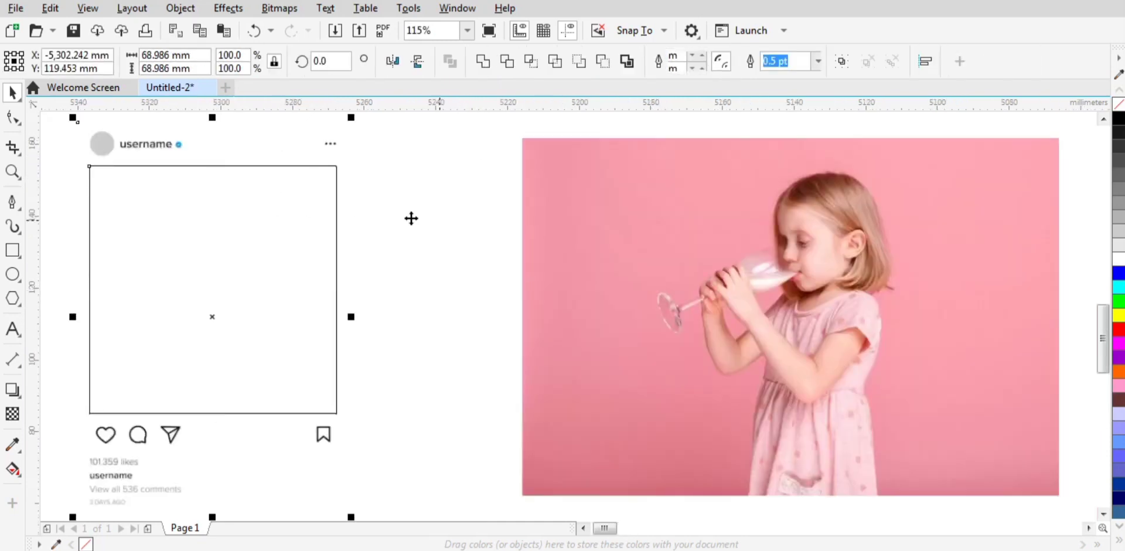
{"action": "left_click", "coordinate": [841, 61]}
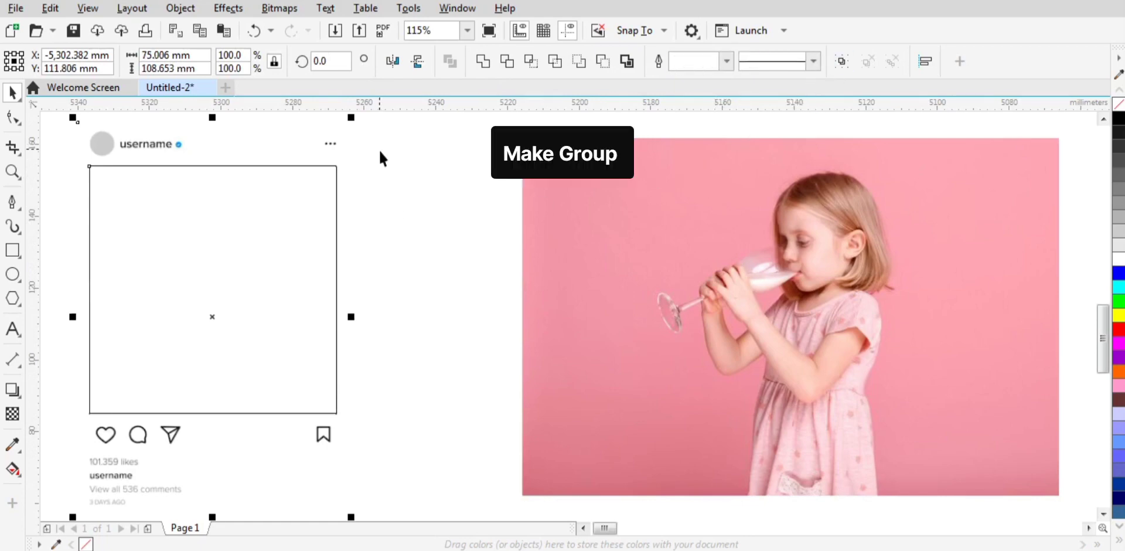
Step: Scale the post frame group to about 65.5 % and place it over the girl's face and upper body
{"action": "left_click_drag", "start_coordinate": [352, 117], "coordinate": [326, 185]}
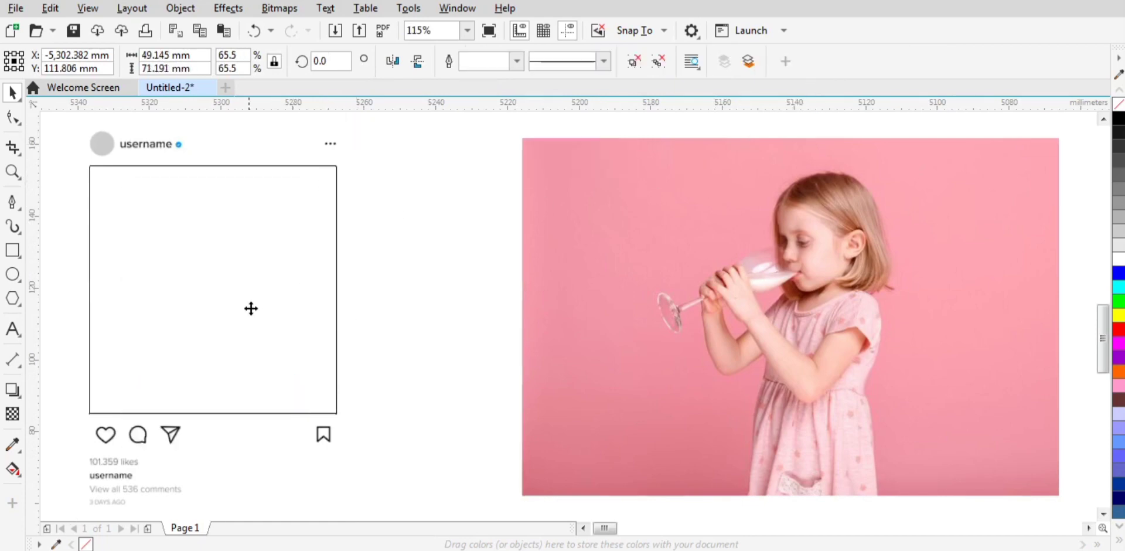
{"action": "left_click_drag", "start_coordinate": [250, 309], "coordinate": [831, 308]}
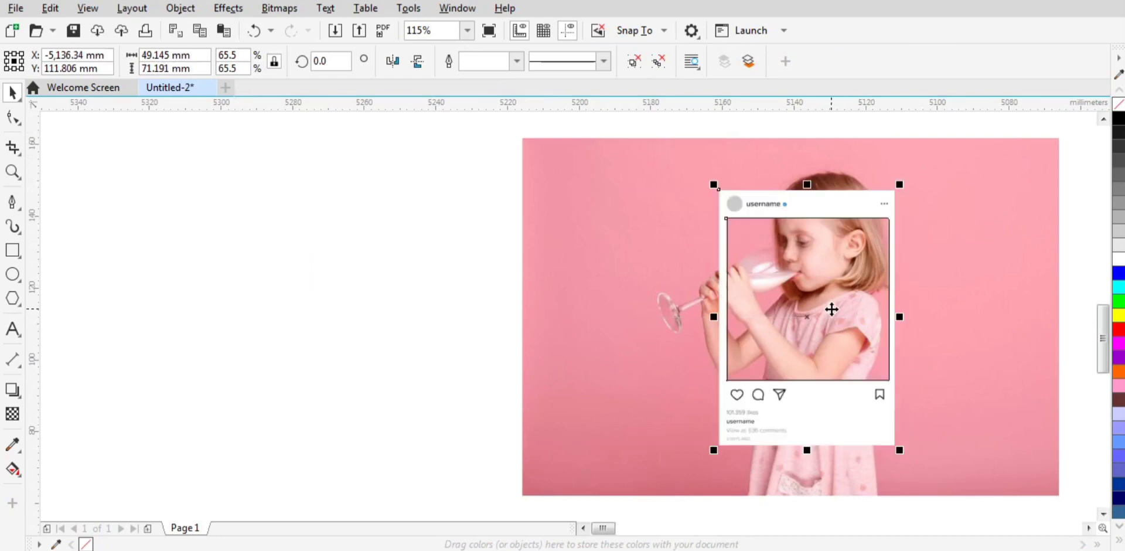
{"action": "key", "text": "F4"}
{"action": "mouse_move", "coordinate": [649, 417]}
{"action": "left_mouse_down"}
{"action": "mouse_move", "coordinate": [644, 406]}
{"action": "mouse_move", "coordinate": [629, 408]}
{"action": "left_mouse_up"}
Step: Rotate the post frame group to 345 degrees
{"action": "left_click", "coordinate": [629, 408]}
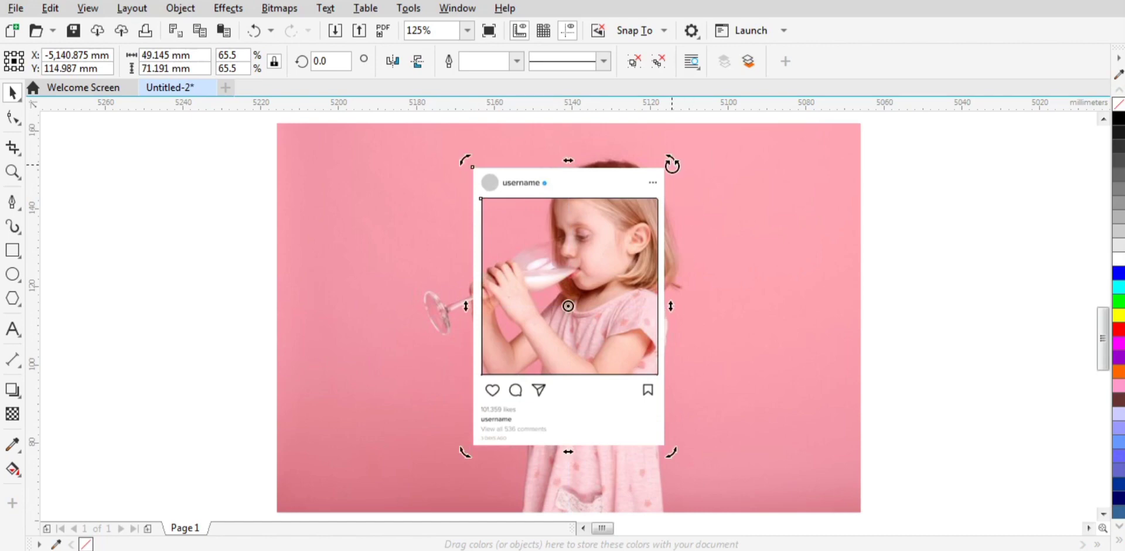
{"action": "left_click_drag", "start_coordinate": [672, 166], "coordinate": [686, 195]}
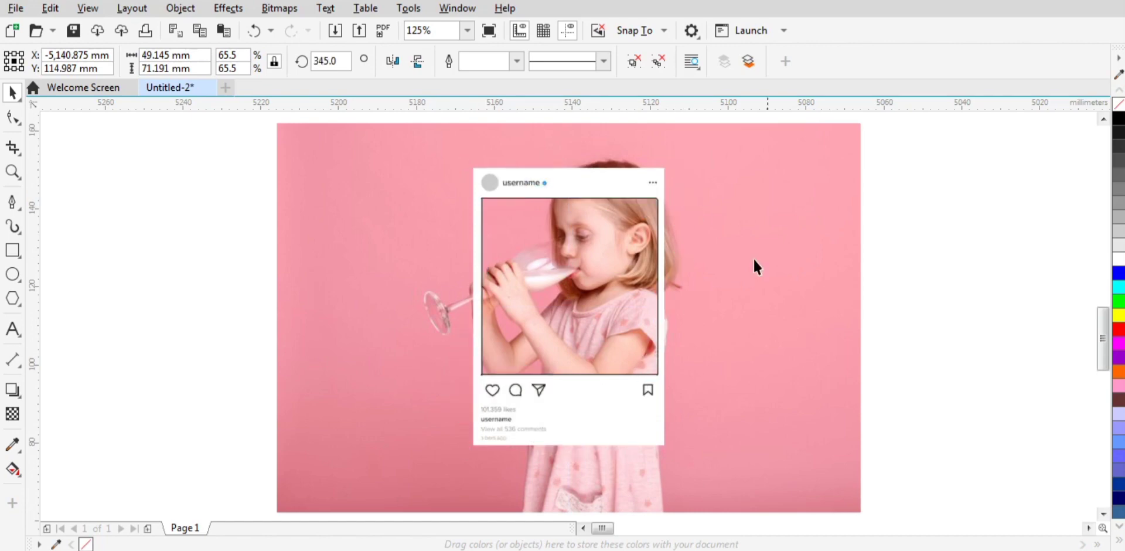
{"action": "left_click", "coordinate": [867, 251]}
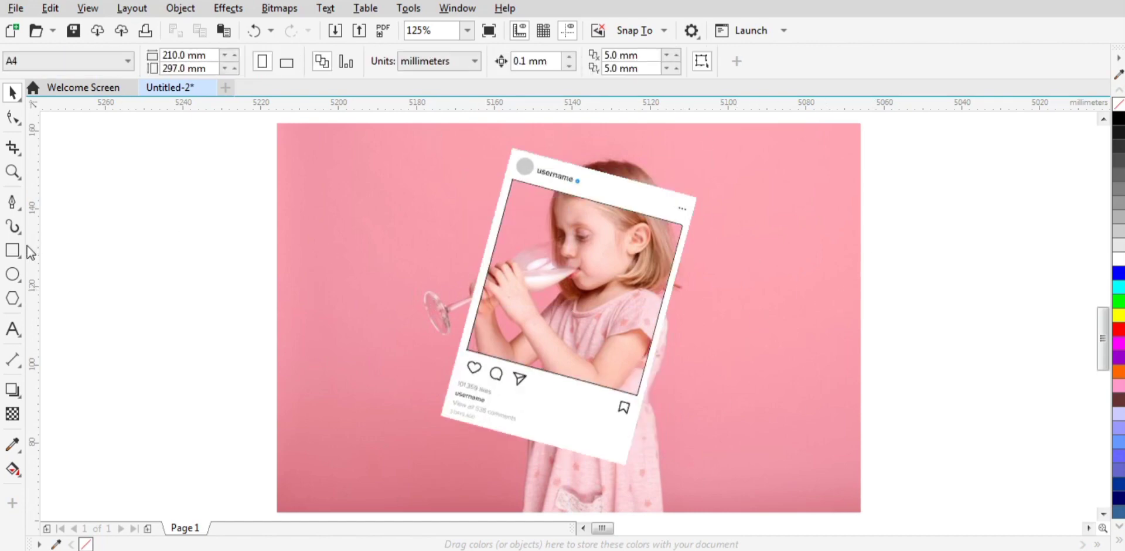
Step: Draw a square of about 99.92 mm over the full height of the photo and centre it horizontally on the photo
{"action": "key", "text": "F6"}
{"action": "left_click_drag", "start_coordinate": [400, 123], "coordinate": [789, 511]}
{"action": "key", "text": "space"}
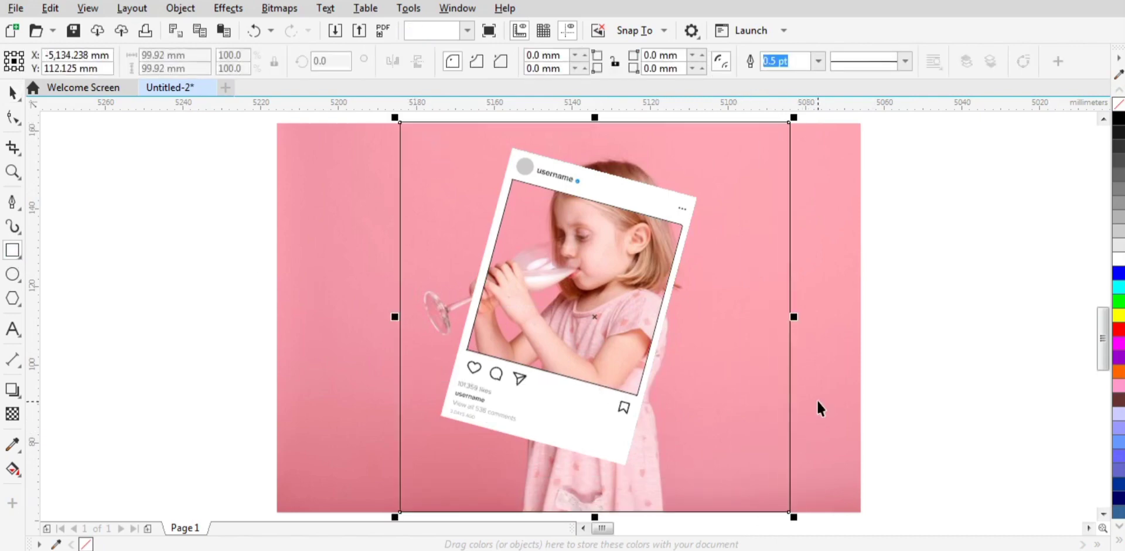
{"action": "left_click", "coordinate": [818, 398], "text": "shift"}
{"action": "key", "text": "c"}
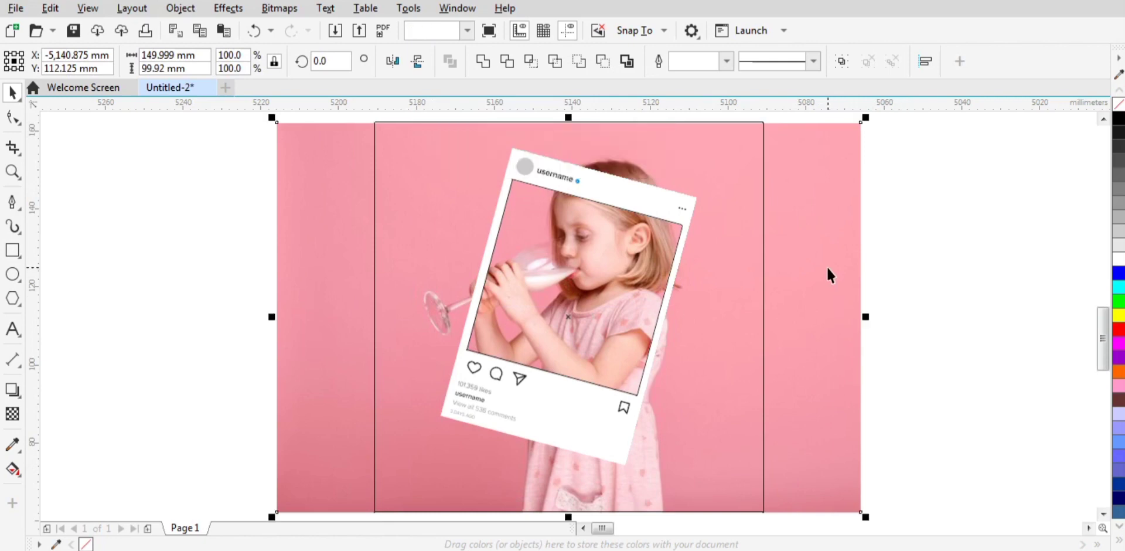
Step: PowerClip the girl photo inside the large square
{"action": "right_click", "coordinate": [827, 266]}
{"action": "left_click", "coordinate": [860, 331]}
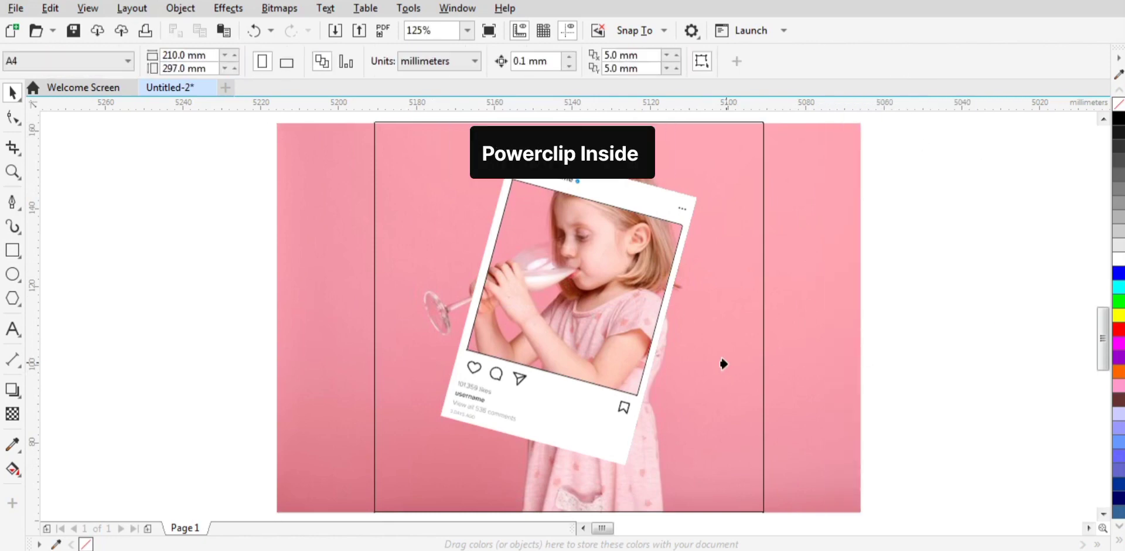
{"action": "left_click", "coordinate": [721, 361]}
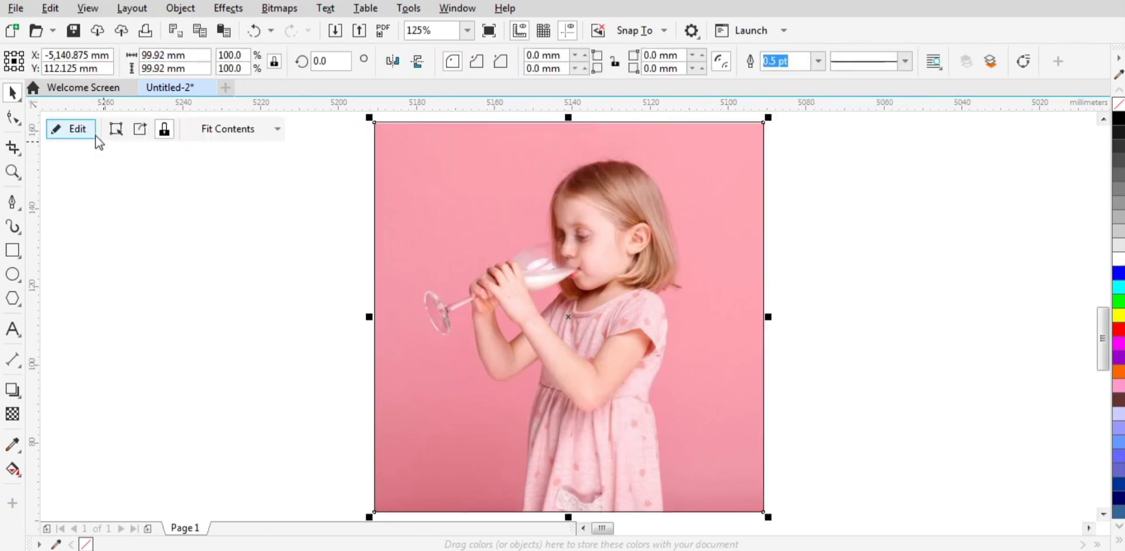
Step: Open the large square's PowerClip contents for editing and copy the colour photo
{"action": "left_click", "coordinate": [93, 135]}
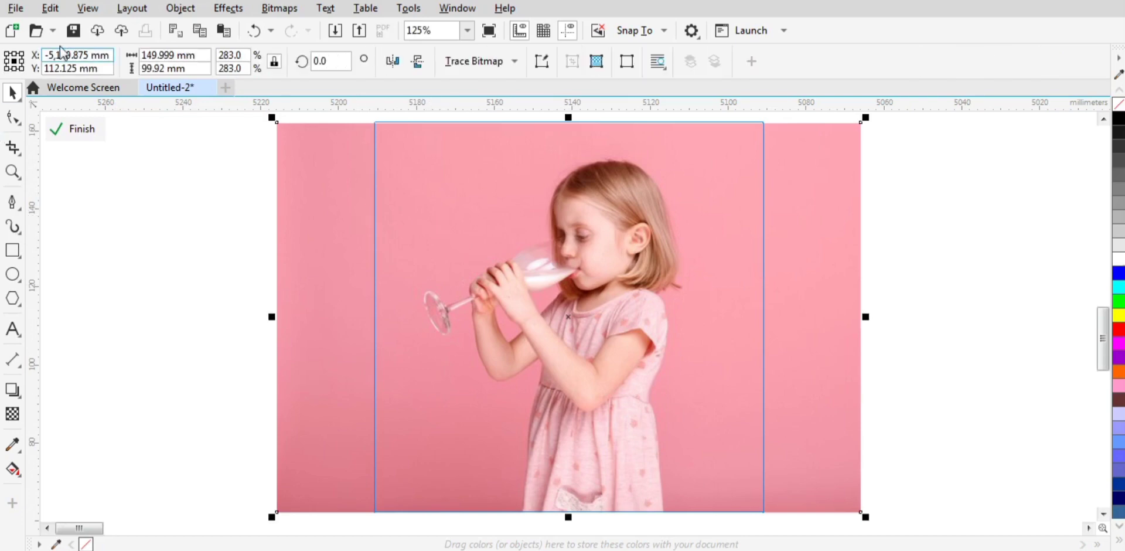
{"action": "left_click", "coordinate": [49, 7]}
{"action": "left_click", "coordinate": [64, 105]}
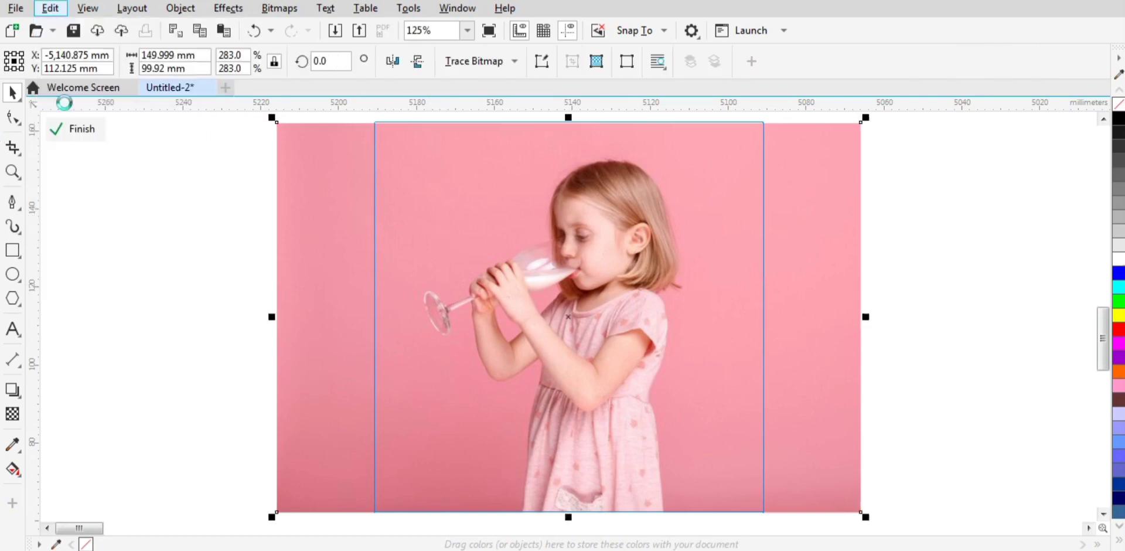
Step: Desaturate the photo inside the PowerClip to greyscale
{"action": "left_click", "coordinate": [226, 8]}
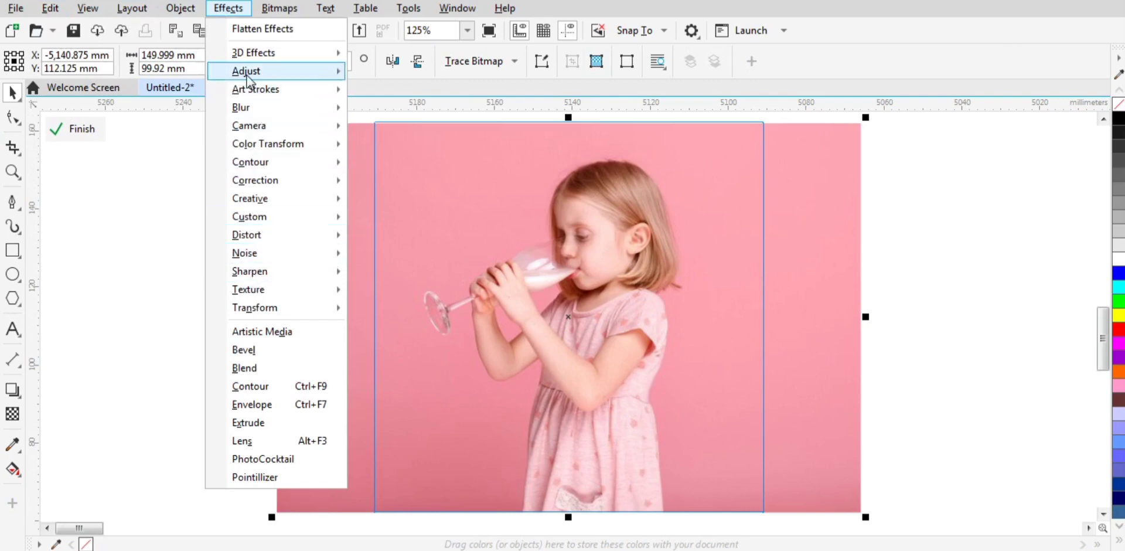
{"action": "mouse_move", "coordinate": [249, 71]}
{"action": "left_click", "coordinate": [392, 317]}
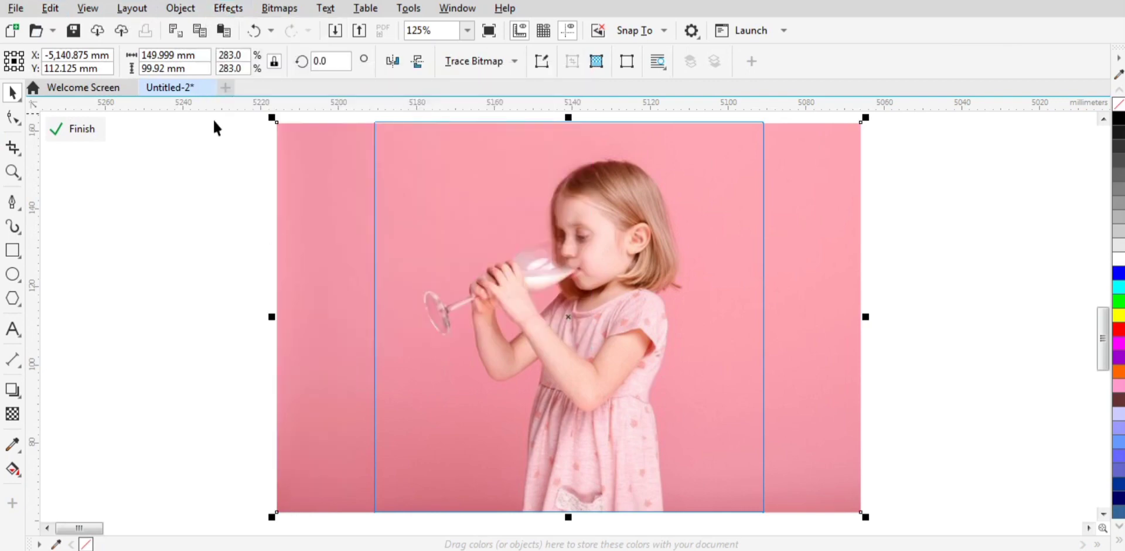
Step: Apply a Gaussian Blur with a radius of 3 pixels to the greyscale photo and finish editing the PowerClip
{"action": "left_click", "coordinate": [227, 8]}
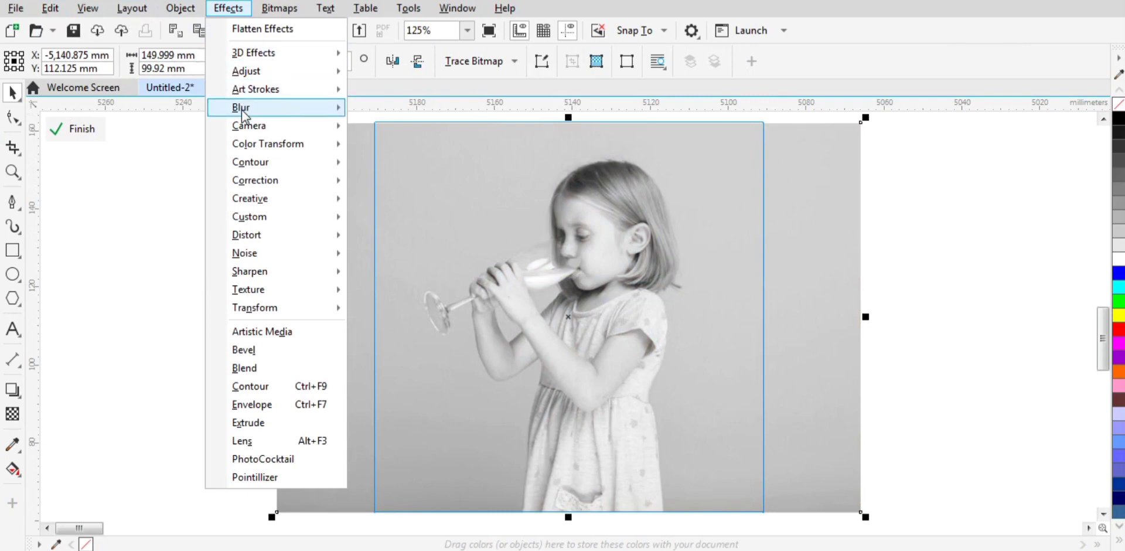
{"action": "mouse_move", "coordinate": [252, 108]}
{"action": "left_click", "coordinate": [398, 143]}
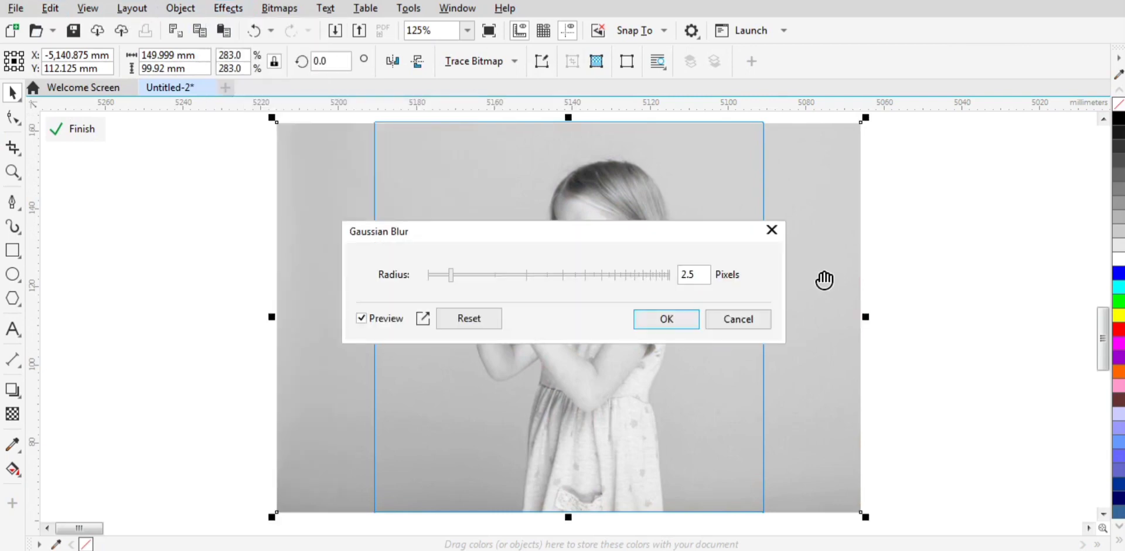
{"action": "left_click_drag", "start_coordinate": [698, 275], "coordinate": [646, 276]}
{"action": "type", "text": "3"}
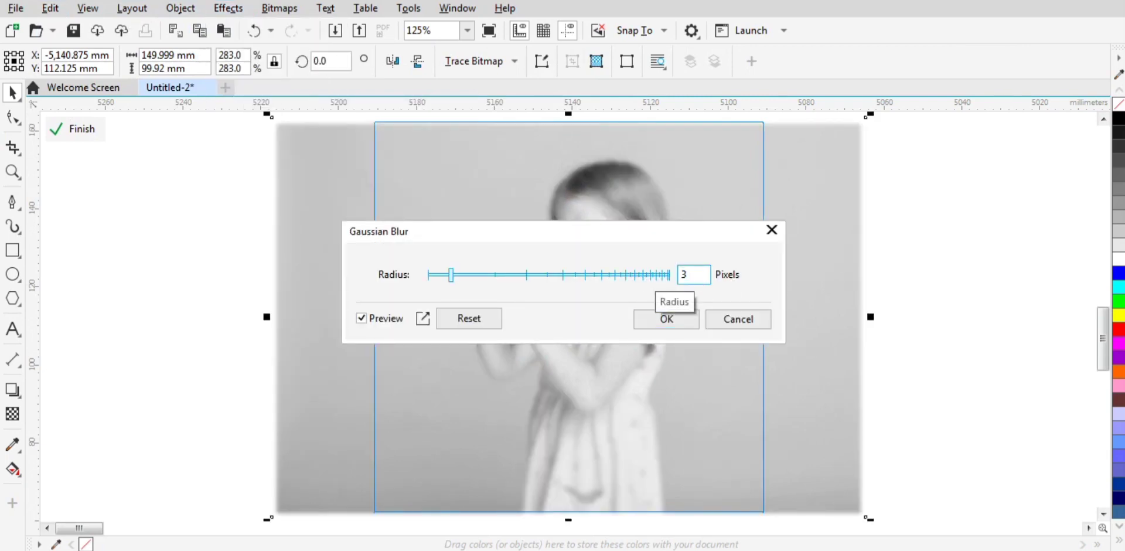
{"action": "left_click", "coordinate": [665, 319]}
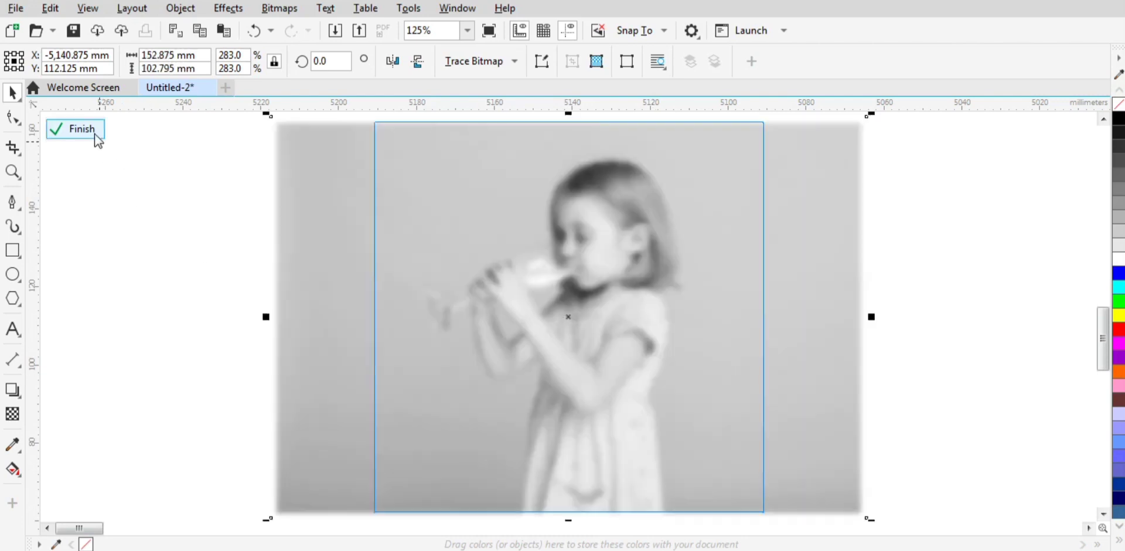
{"action": "left_click", "coordinate": [94, 134]}
{"action": "left_click", "coordinate": [176, 261]}
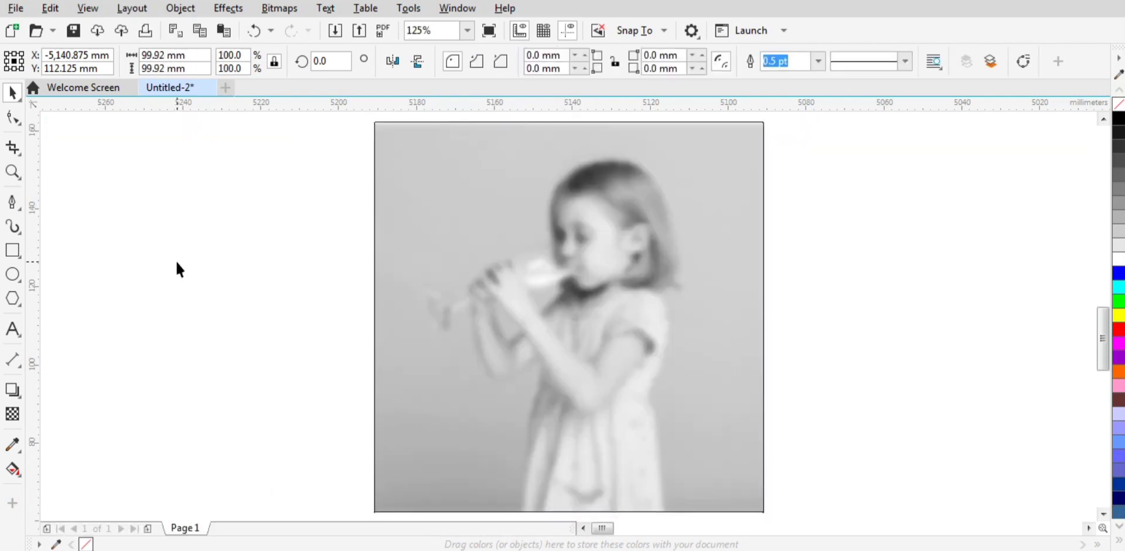
Step: Send the blurred greyscale square behind the post frame
{"action": "left_click", "coordinate": [663, 236]}
{"action": "key", "text": "ctrl+Page_Down"}
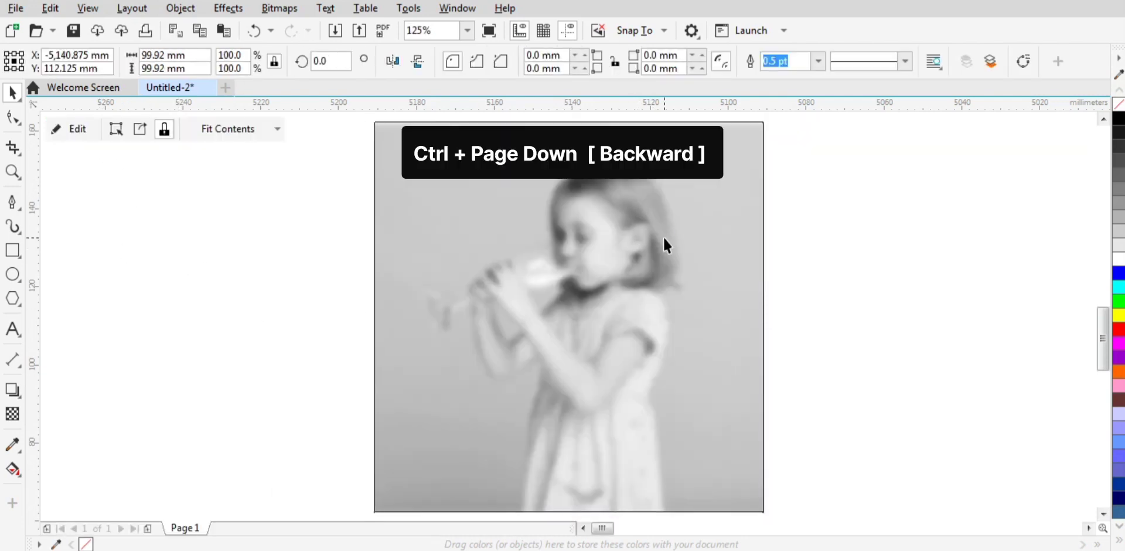
{"action": "left_click", "coordinate": [807, 261]}
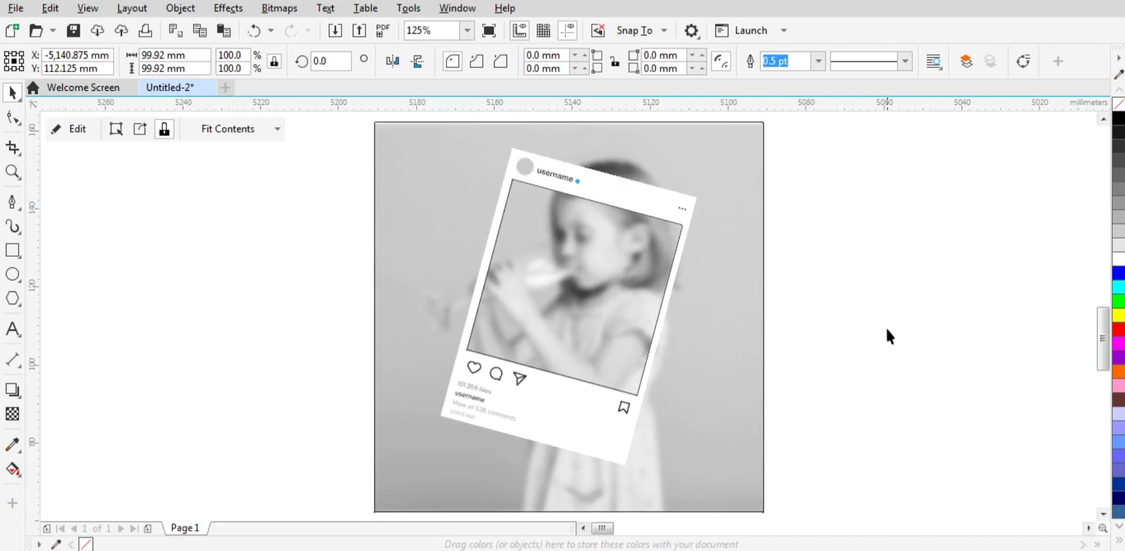
Step: Paste the copied colour photo and move it behind the post frame
{"action": "left_click", "coordinate": [60, 13]}
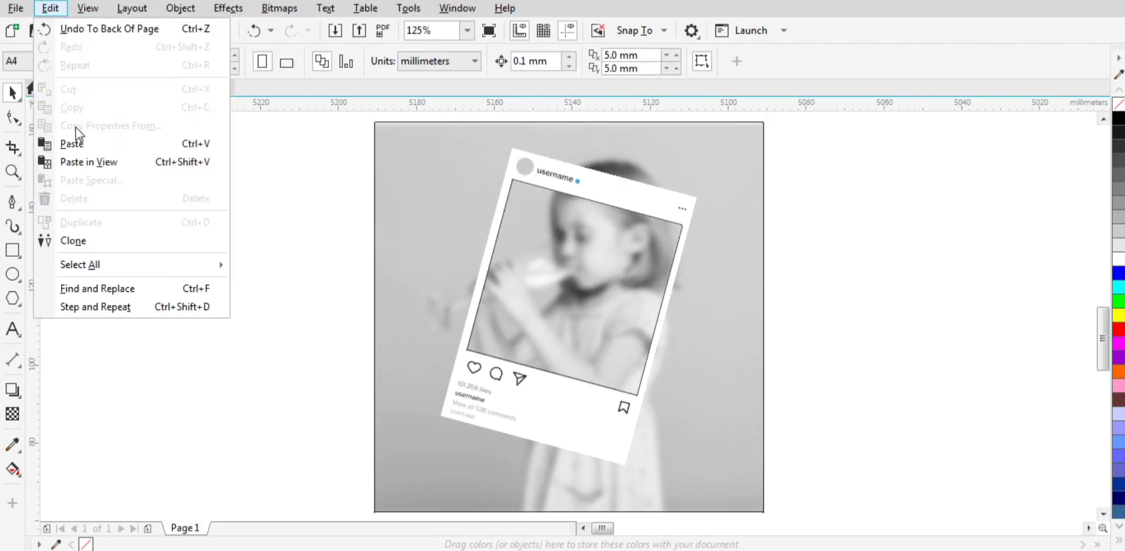
{"action": "left_click", "coordinate": [77, 151]}
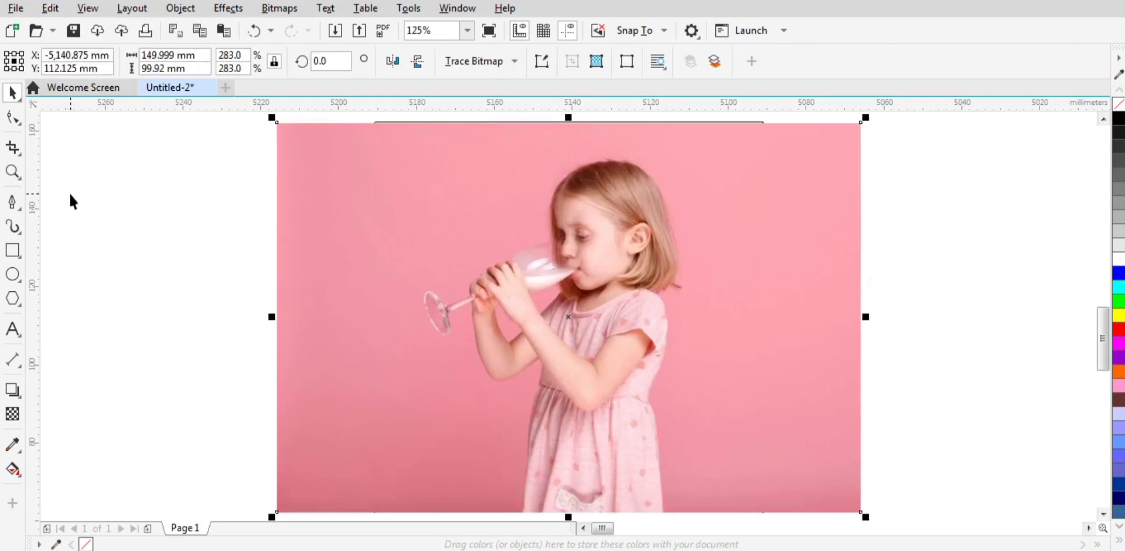
{"action": "key", "text": "ctrl+Page_Down"}
{"action": "left_click", "coordinate": [98, 223]}
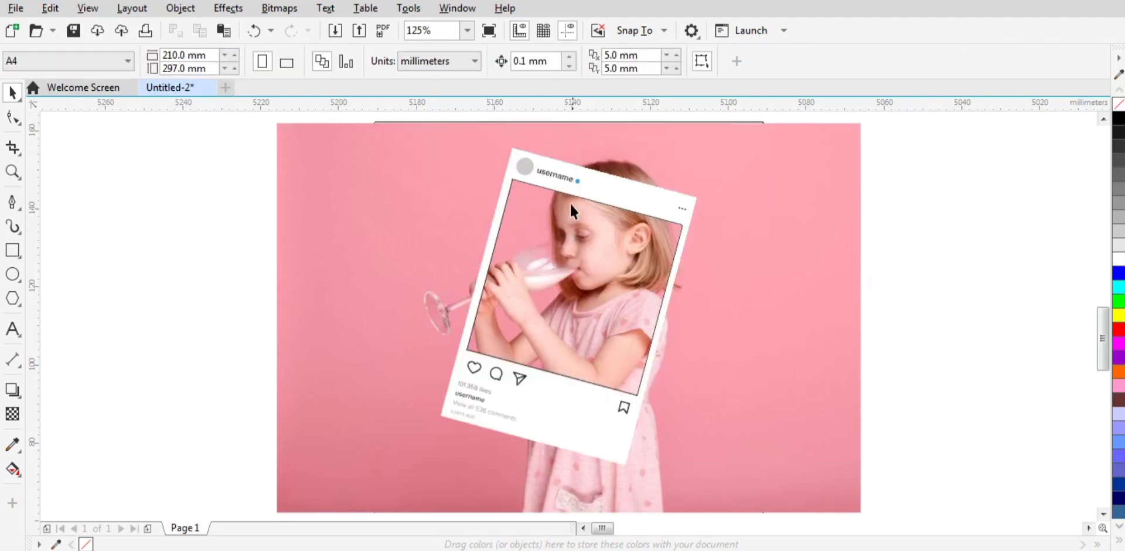
Step: Intersect the post frame group with the pasted colour photo
{"action": "left_click", "coordinate": [577, 183]}
{"action": "left_click", "coordinate": [804, 221], "text": "shift"}
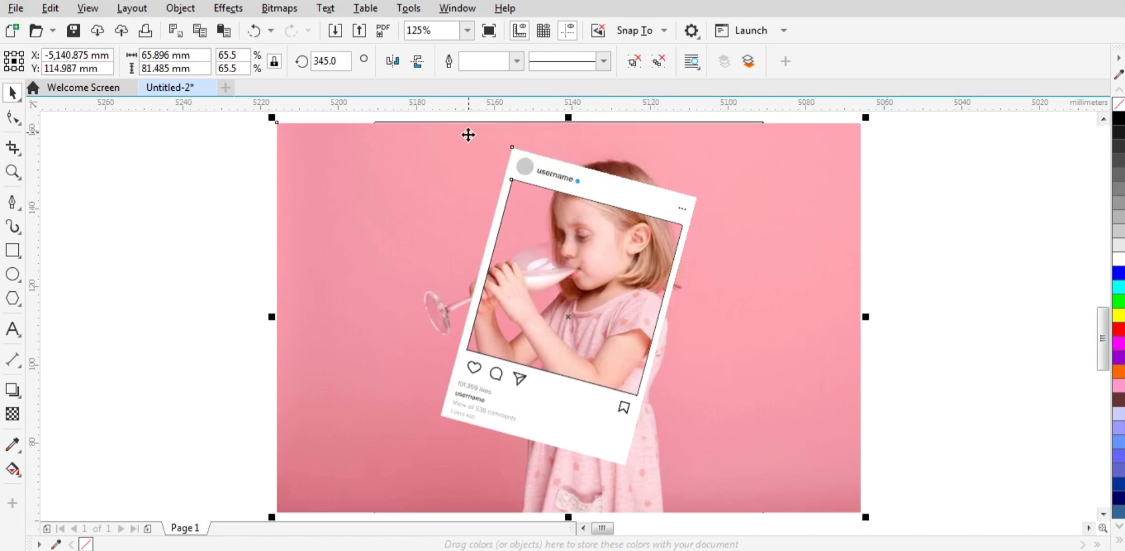
{"action": "left_click", "coordinate": [530, 62]}
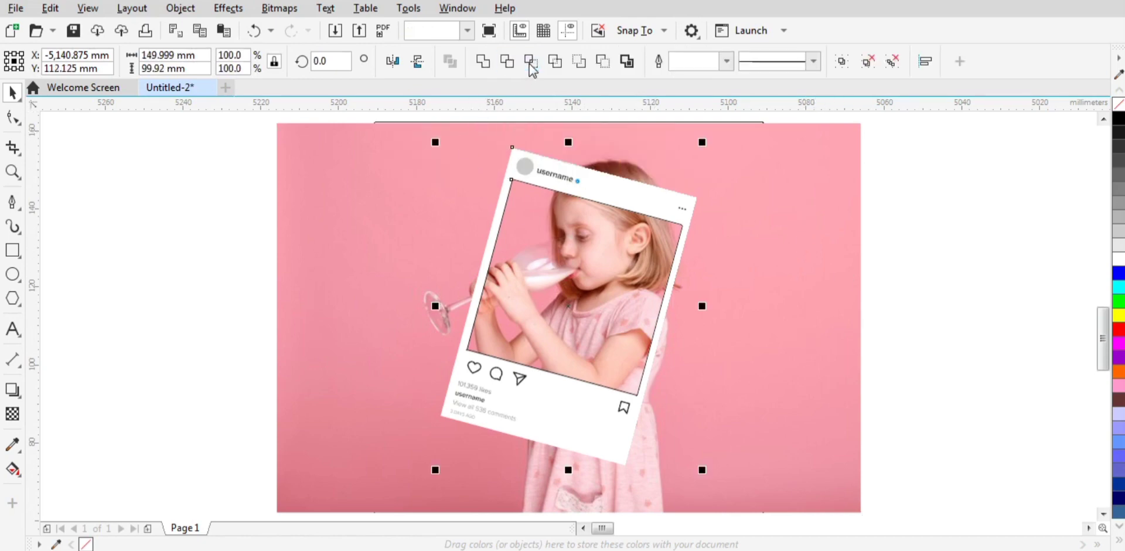
{"action": "left_click", "coordinate": [905, 212]}
Step: Ungroup all objects of the rotated post frame
{"action": "left_click", "coordinate": [655, 207]}
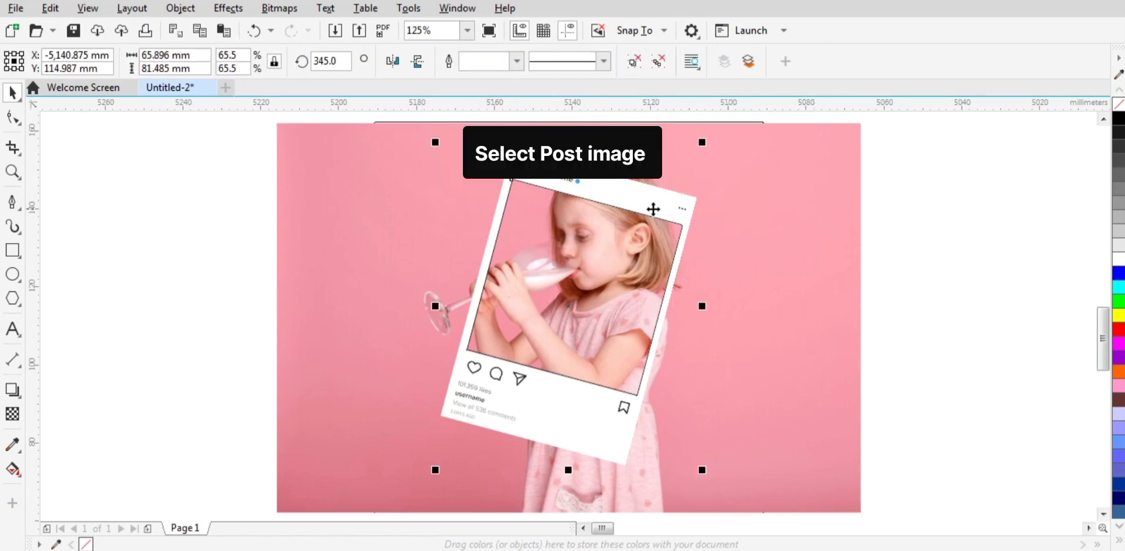
{"action": "left_click", "coordinate": [657, 64]}
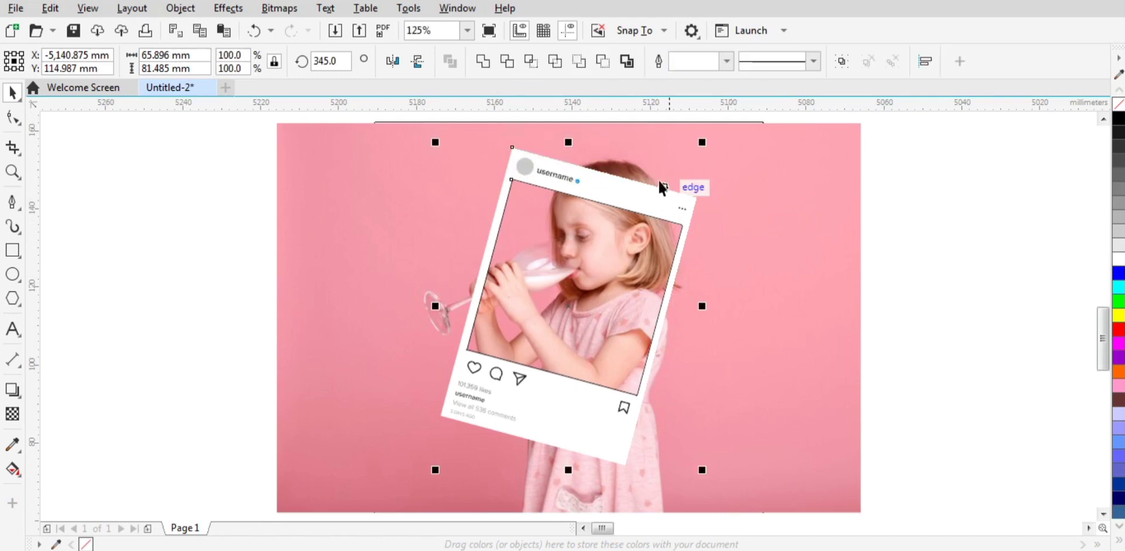
{"action": "left_click", "coordinate": [902, 211]}
Step: PowerClip the colour photo inside the post frame's tilted inner square
{"action": "left_click", "coordinate": [805, 207]}
{"action": "right_click", "coordinate": [803, 206]}
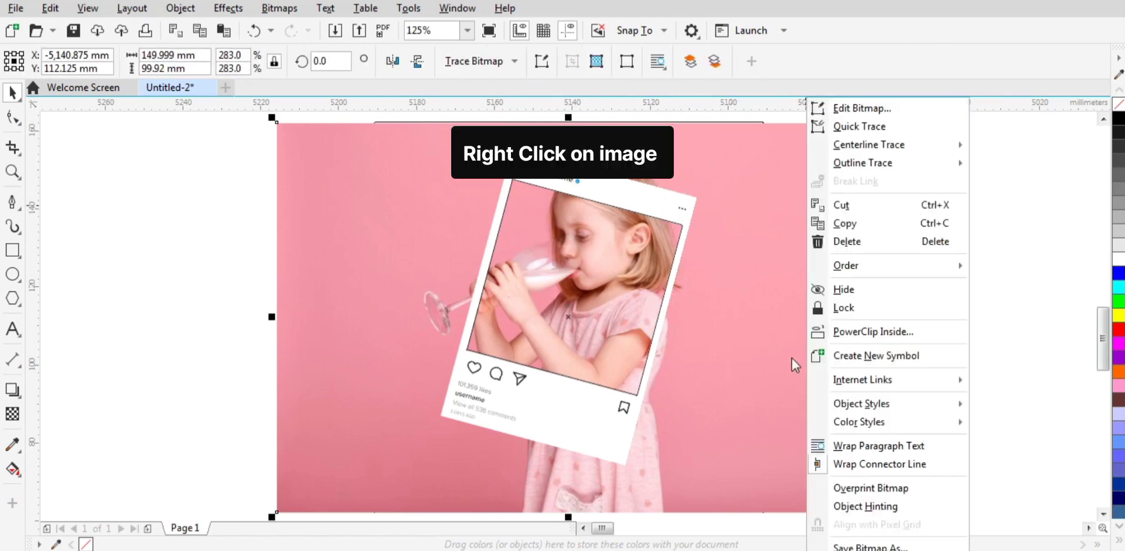
{"action": "left_click", "coordinate": [872, 331]}
{"action": "left_click", "coordinate": [613, 280]}
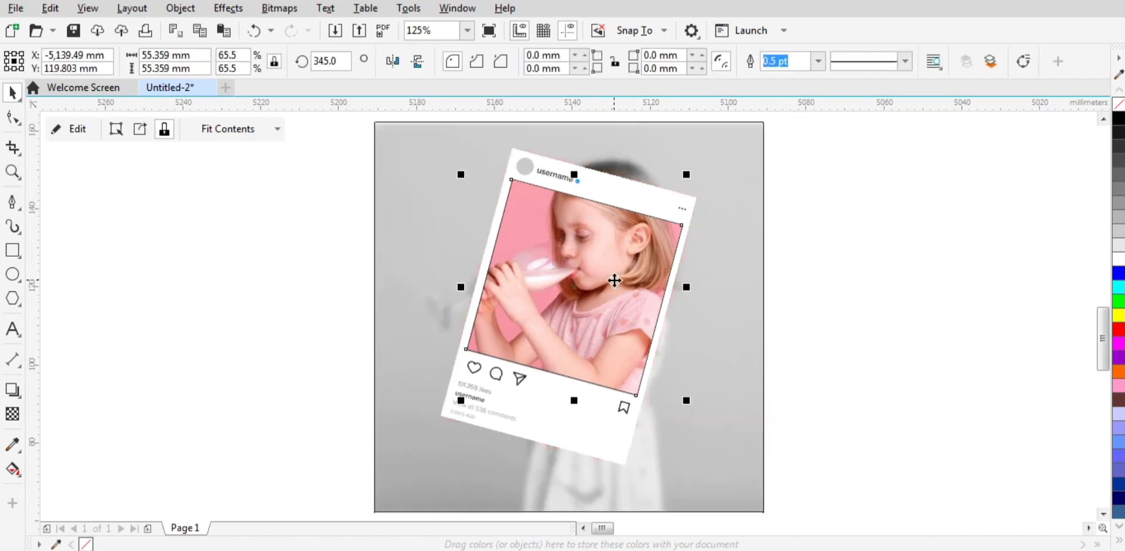
{"action": "left_click", "coordinate": [849, 313]}
{"action": "left_click", "coordinate": [638, 231]}
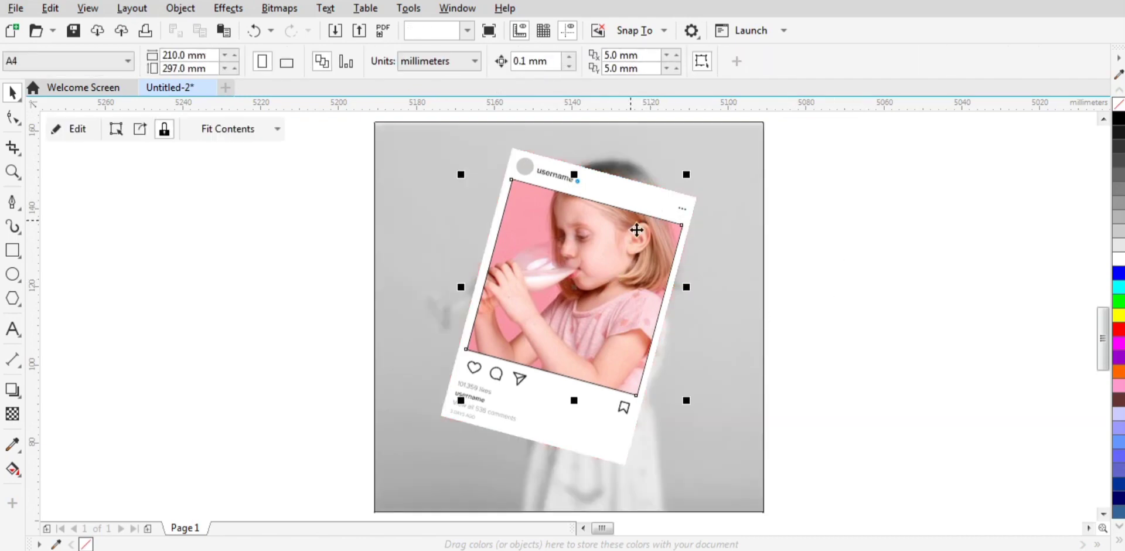
Step: Group the post frame objects and place the frame-shaped colour photo in front of the group
{"action": "key", "text": "ctrl+a"}
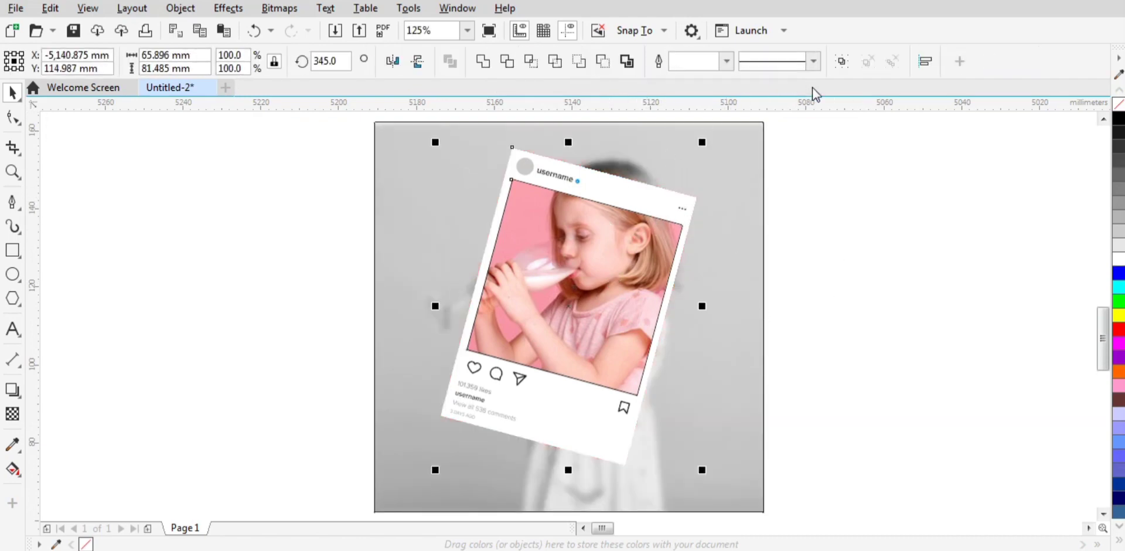
{"action": "left_click", "coordinate": [838, 63]}
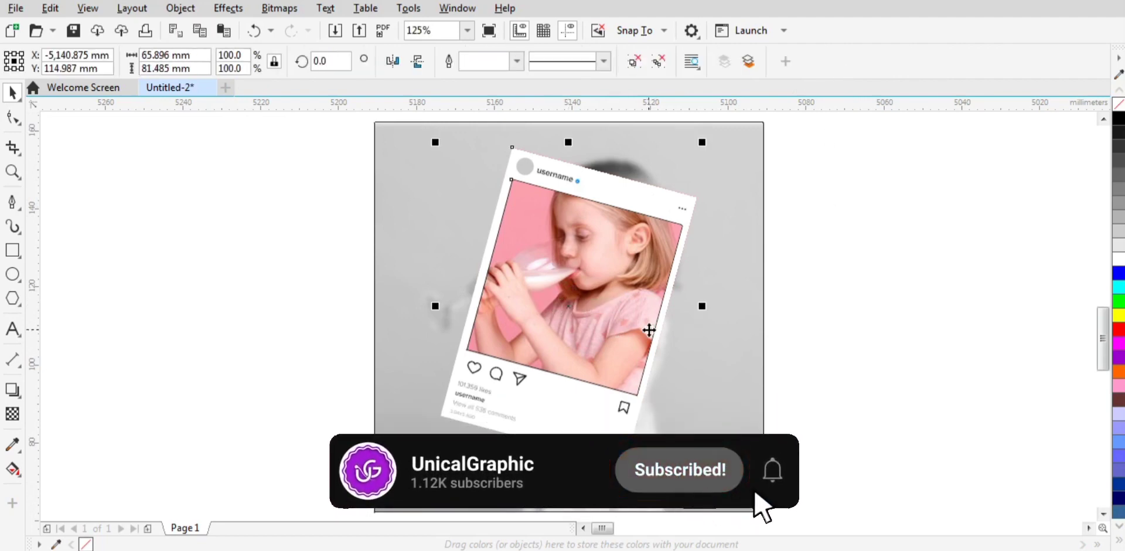
{"action": "key", "text": "ctrl+v"}
{"action": "key", "text": "ctrl+Page_Down"}
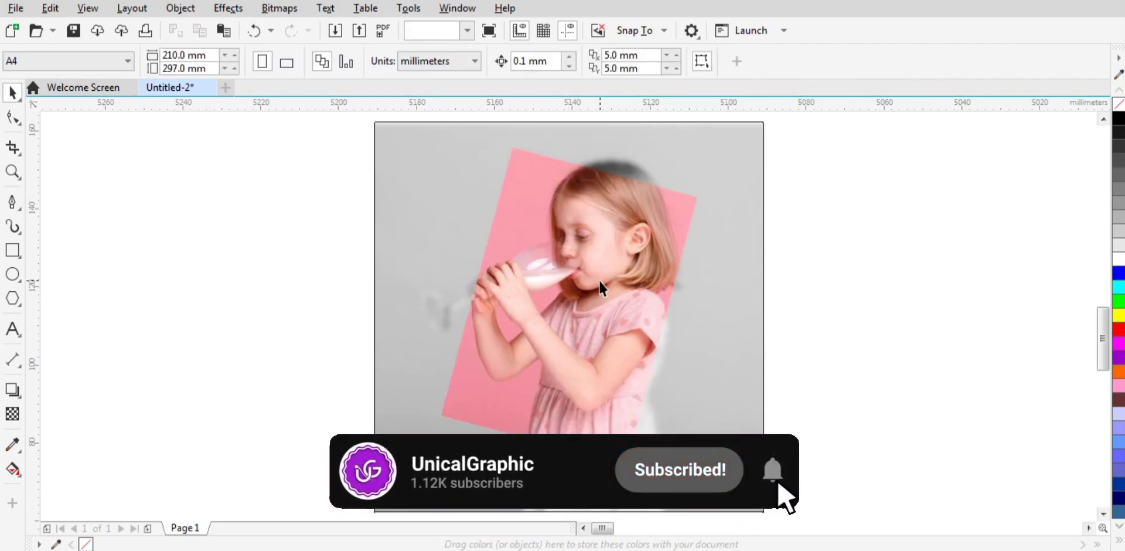
Step: Apply a uniform transparency of 28 to the frame-shaped colour photo
{"action": "left_click", "coordinate": [12, 414]}
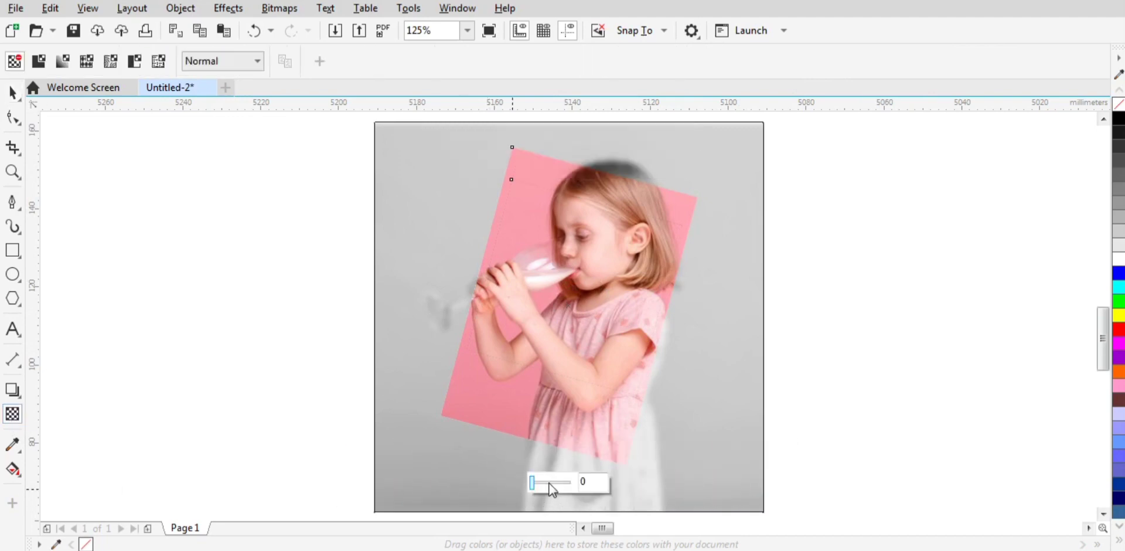
{"action": "left_click", "coordinate": [543, 483]}
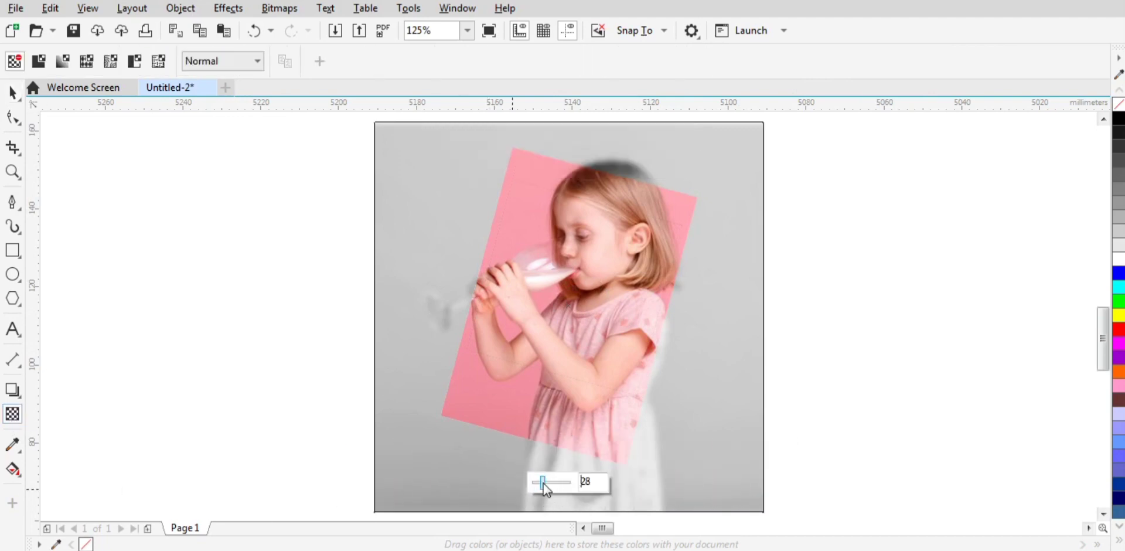
{"action": "left_click", "coordinate": [14, 95]}
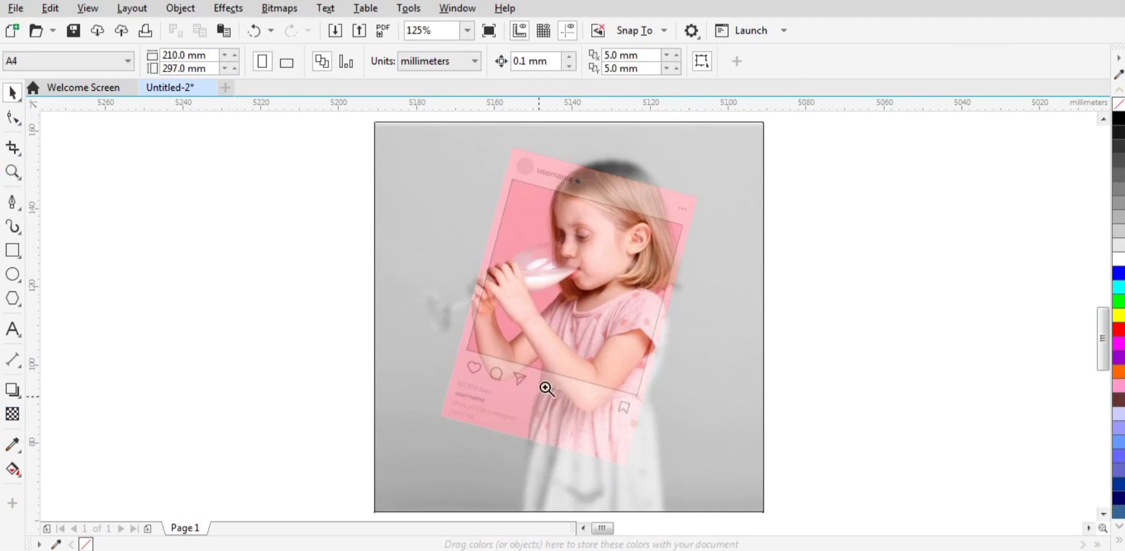
Step: Trace the lower edge of the girl's front forearm down to and around the elbow tip with the Pen tool
{"action": "key", "text": "z"}
{"action": "left_click_drag", "start_coordinate": [516, 339], "coordinate": [665, 442]}
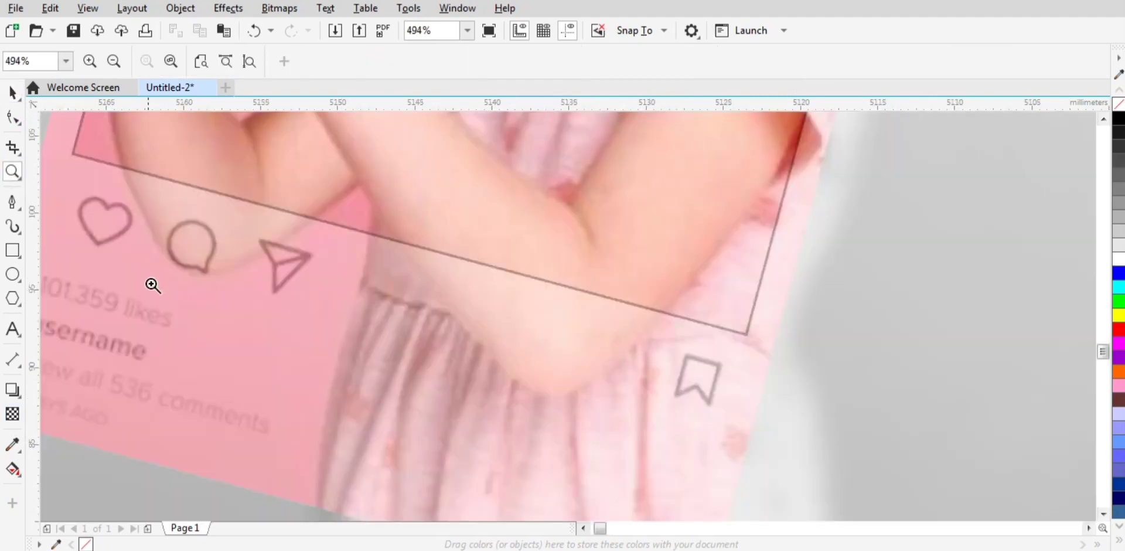
{"action": "left_click", "coordinate": [13, 202]}
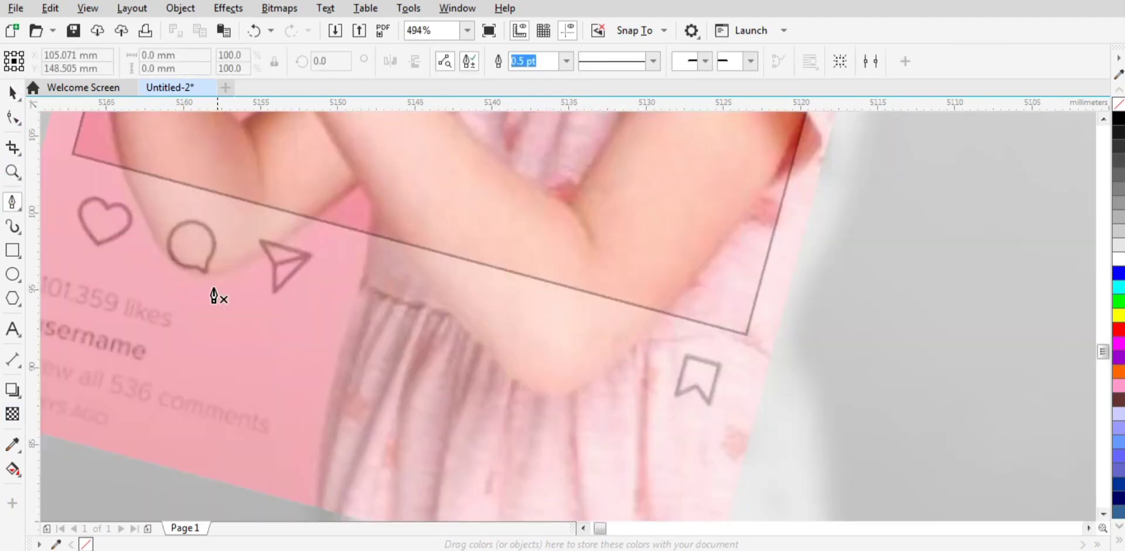
{"action": "left_click", "coordinate": [325, 126]}
{"action": "left_click_drag", "start_coordinate": [442, 303], "coordinate": [462, 323]}
{"action": "left_click_drag", "start_coordinate": [535, 397], "coordinate": [578, 388]}
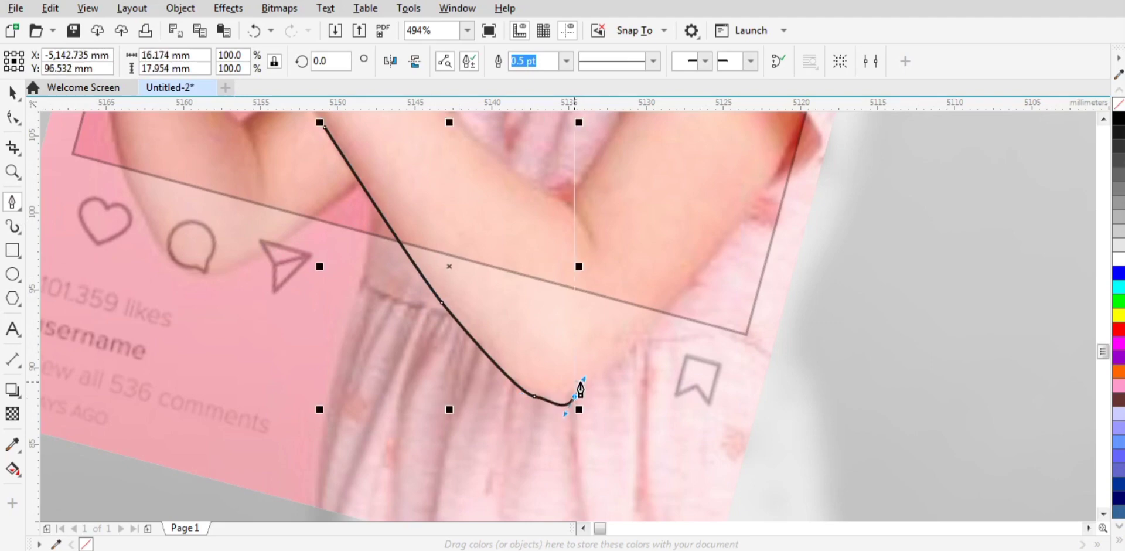
{"action": "key", "text": "ctrl+z"}
{"action": "key", "text": "F2"}
{"action": "left_click_drag", "start_coordinate": [509, 361], "coordinate": [568, 404]}
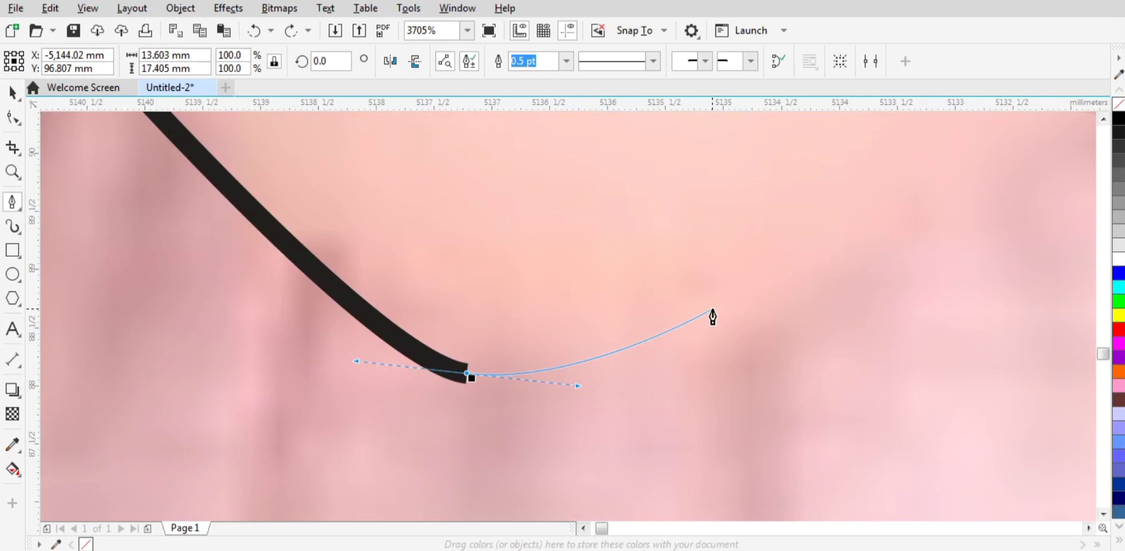
{"action": "left_click", "coordinate": [728, 301]}
{"action": "key", "text": "F4"}
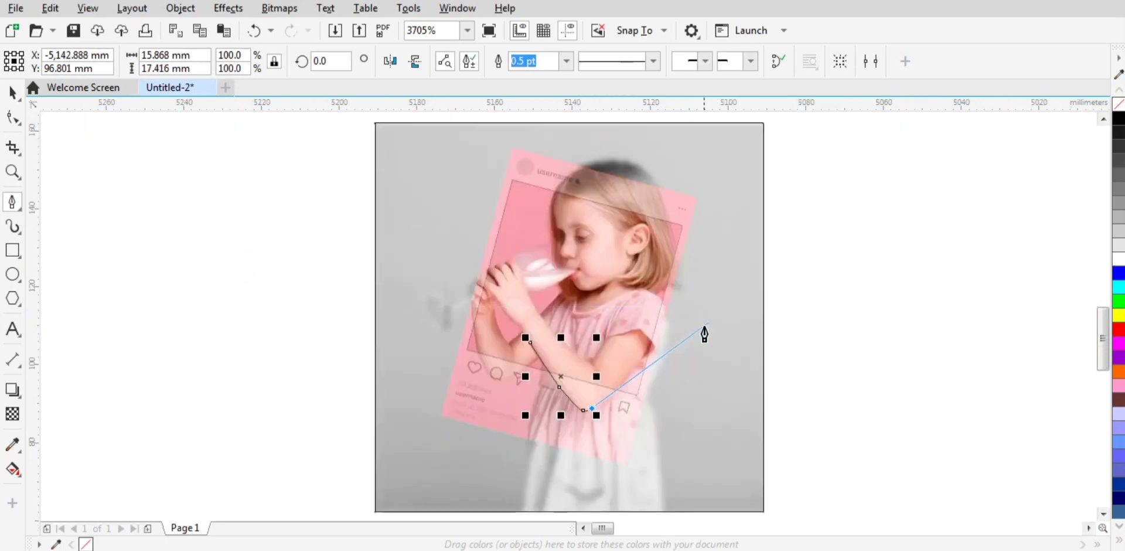
Step: Continue the Pen curve from the elbow tip up along the outer edge of the upper arm
{"action": "key", "text": "F2"}
{"action": "left_click_drag", "start_coordinate": [567, 348], "coordinate": [642, 426]}
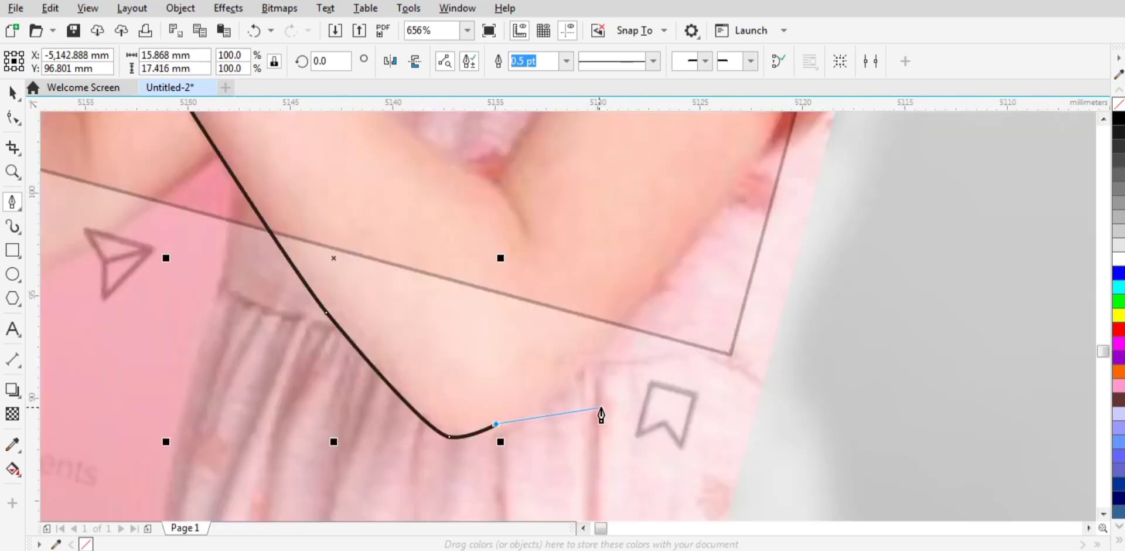
{"action": "left_click_drag", "start_coordinate": [598, 350], "coordinate": [654, 286]}
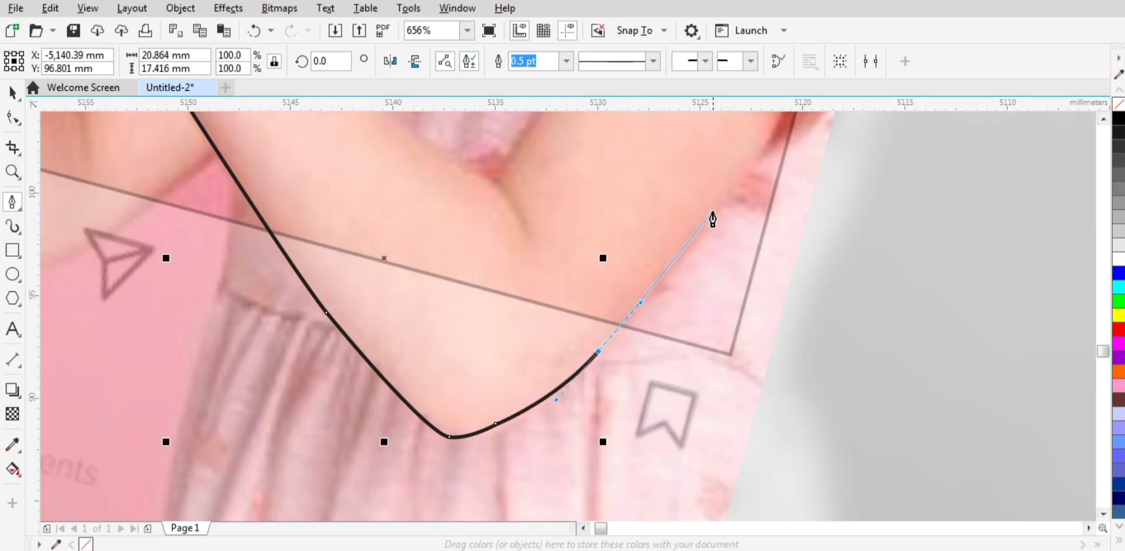
{"action": "left_click_drag", "start_coordinate": [735, 192], "coordinate": [754, 163]}
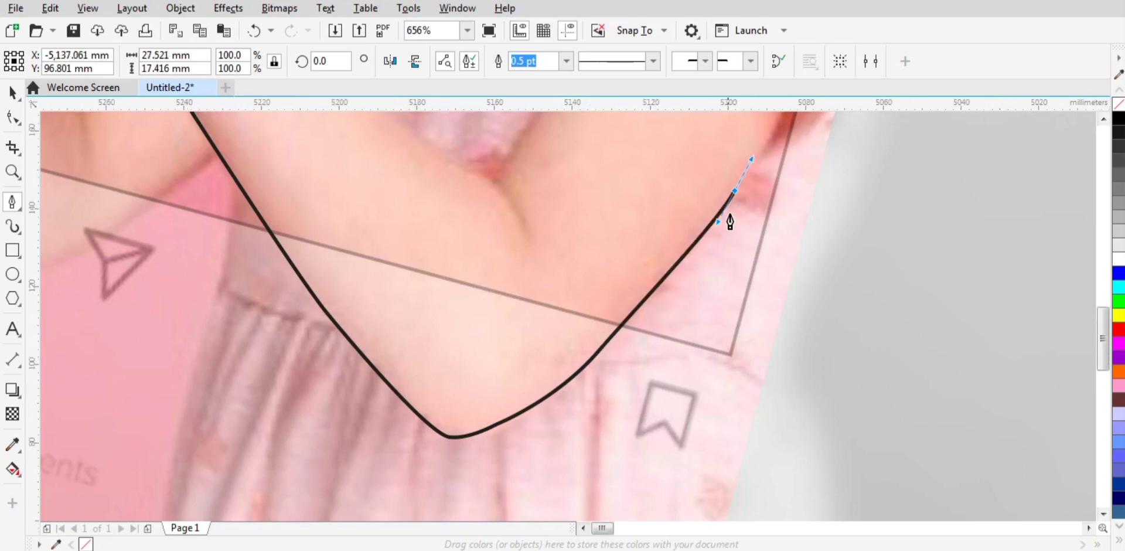
Step: Continue the outline across the upper arm, into the elbow crease and back along the upper edge of the forearm
{"action": "scroll", "coordinate": [728, 240], "scroll_direction": "down", "scroll_amount": 3}
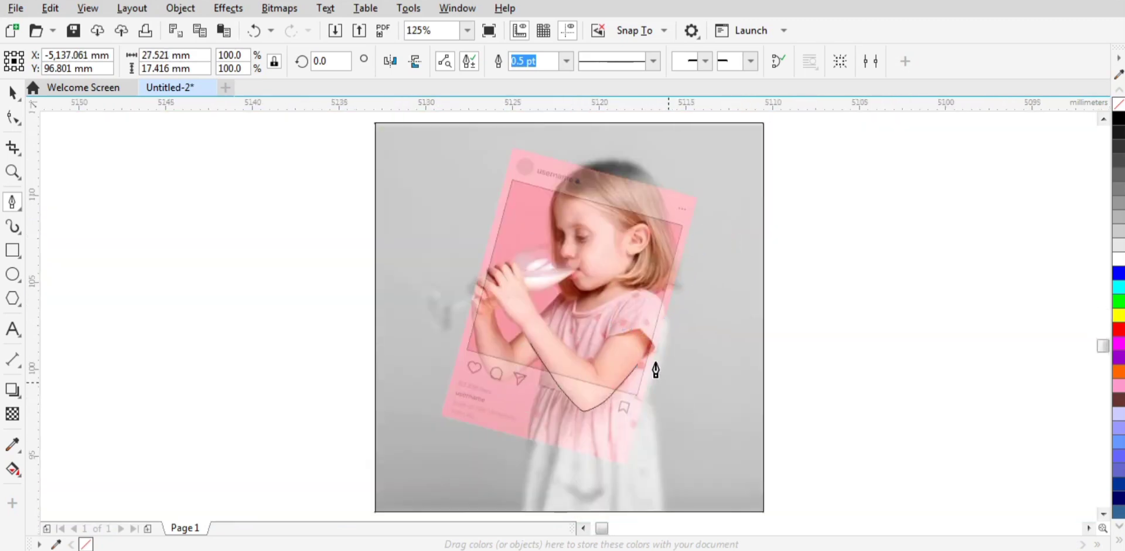
{"action": "scroll", "coordinate": [656, 366], "scroll_direction": "up", "scroll_amount": 3}
{"action": "left_click_drag", "start_coordinate": [541, 265], "coordinate": [381, 254]}
{"action": "left_click", "coordinate": [340, 355]}
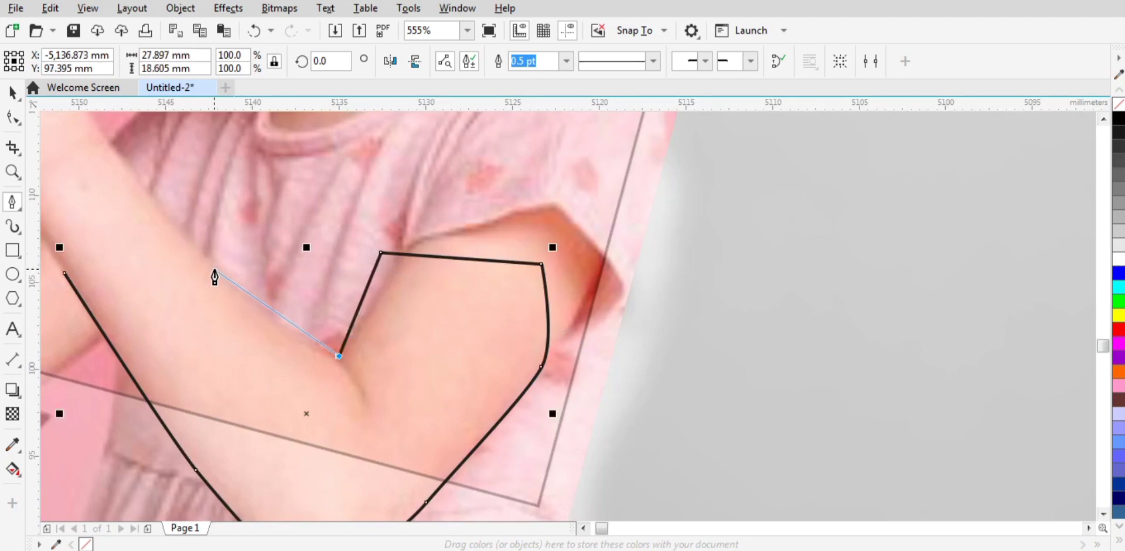
{"action": "left_click_drag", "start_coordinate": [214, 269], "coordinate": [136, 179]}
{"action": "left_click", "coordinate": [65, 269]}
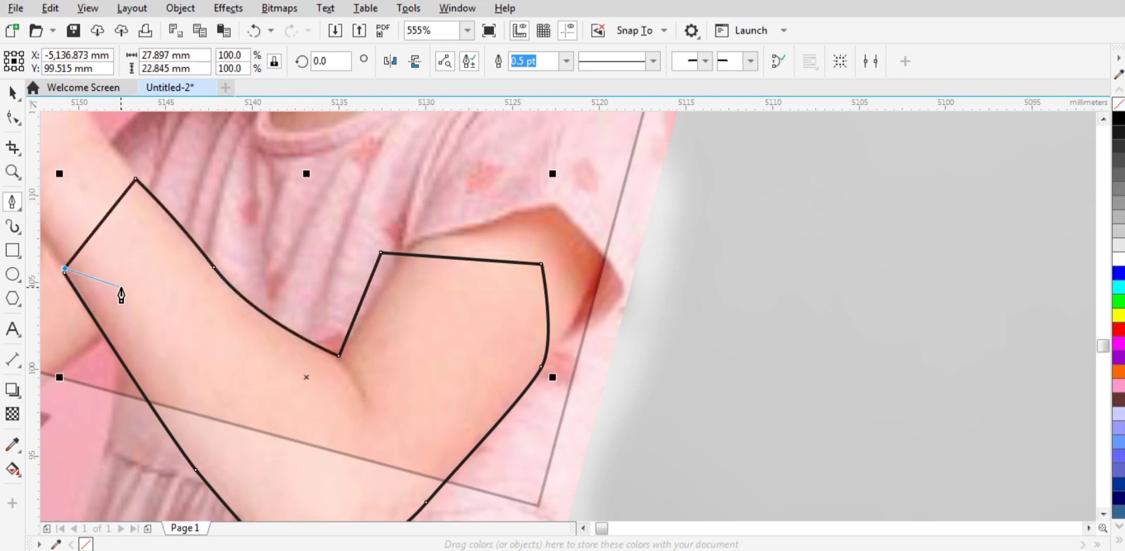
Step: Close the arm outline by joining its end to the starting node on the forearm
{"action": "left_click", "coordinate": [74, 291]}
{"action": "left_click", "coordinate": [93, 317]}
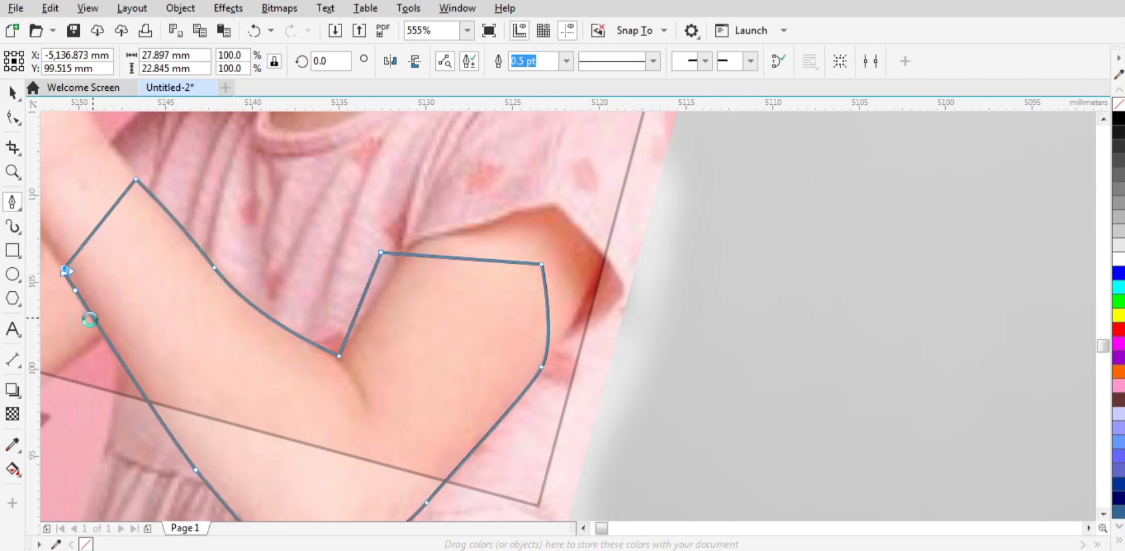
{"action": "key", "text": "F2"}
{"action": "left_click_drag", "start_coordinate": [57, 258], "coordinate": [86, 298]}
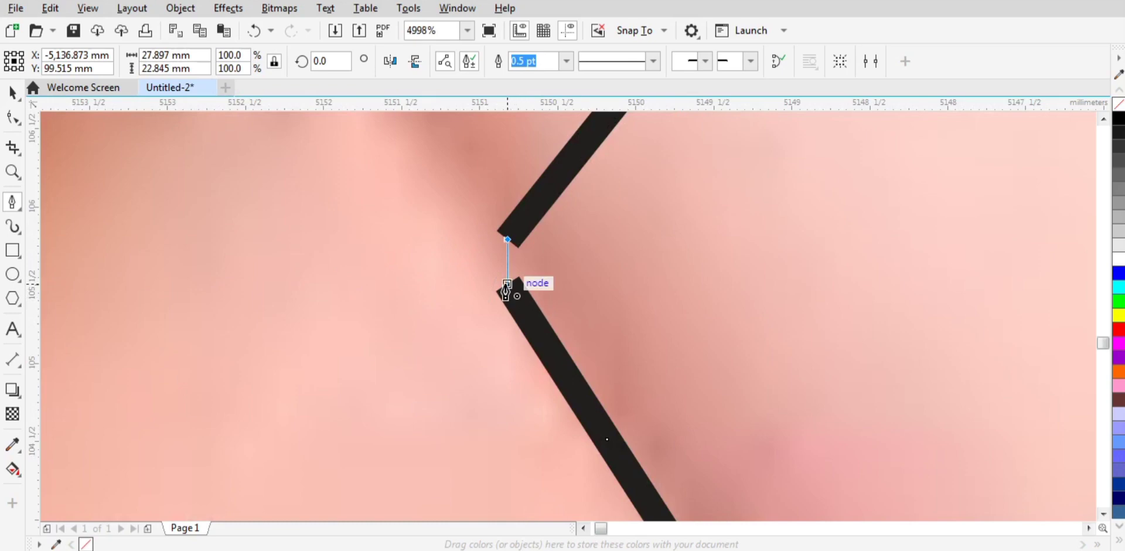
{"action": "left_click", "coordinate": [508, 283]}
{"action": "key", "text": "F4"}
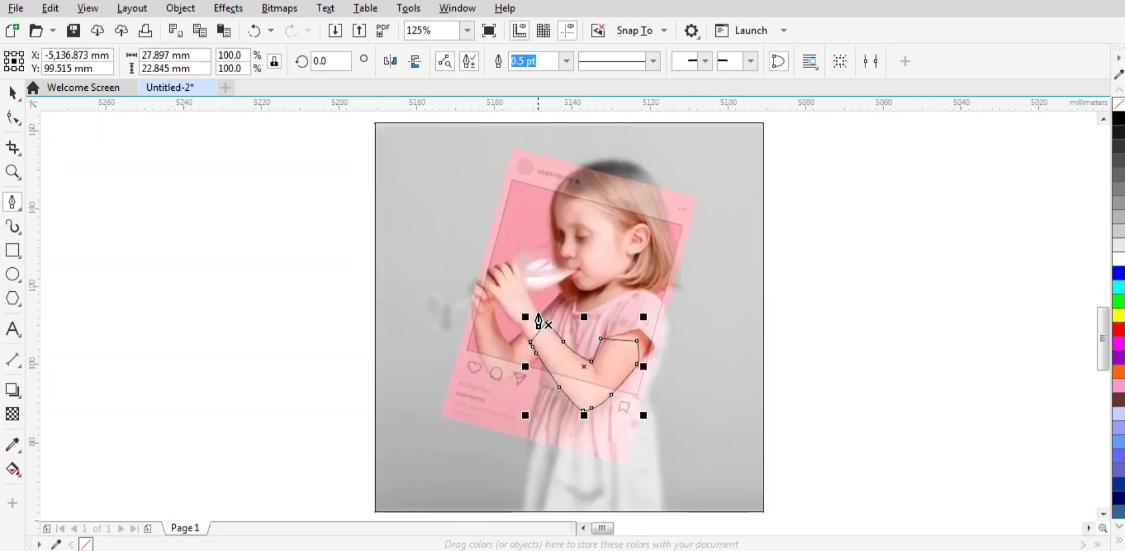
Step: Intersect the arm outline with the semi-transparent colour photo
{"action": "key", "text": "space"}
{"action": "left_click", "coordinate": [502, 226], "text": "shift"}
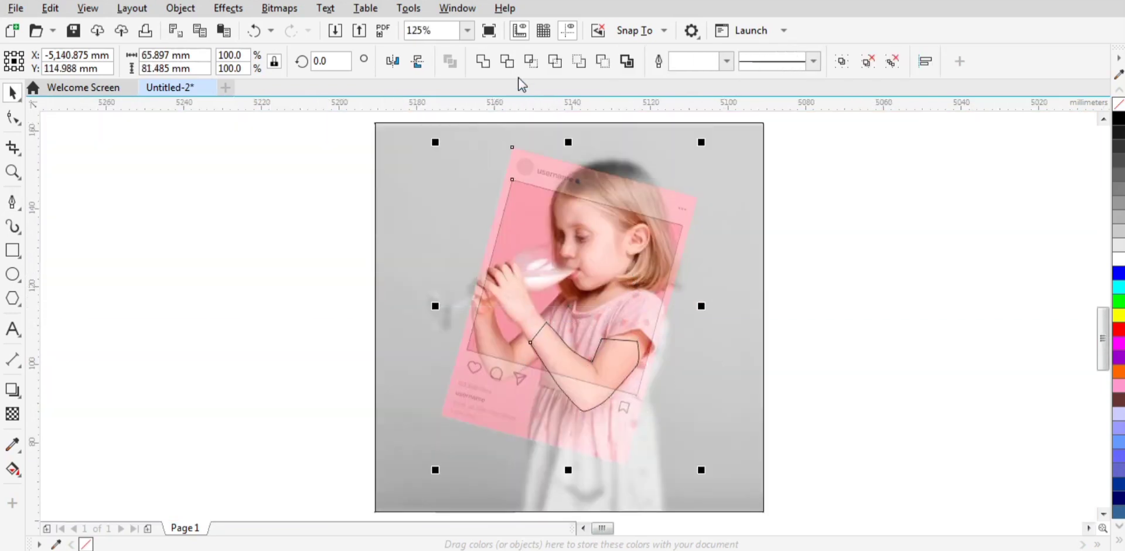
{"action": "left_click", "coordinate": [531, 61]}
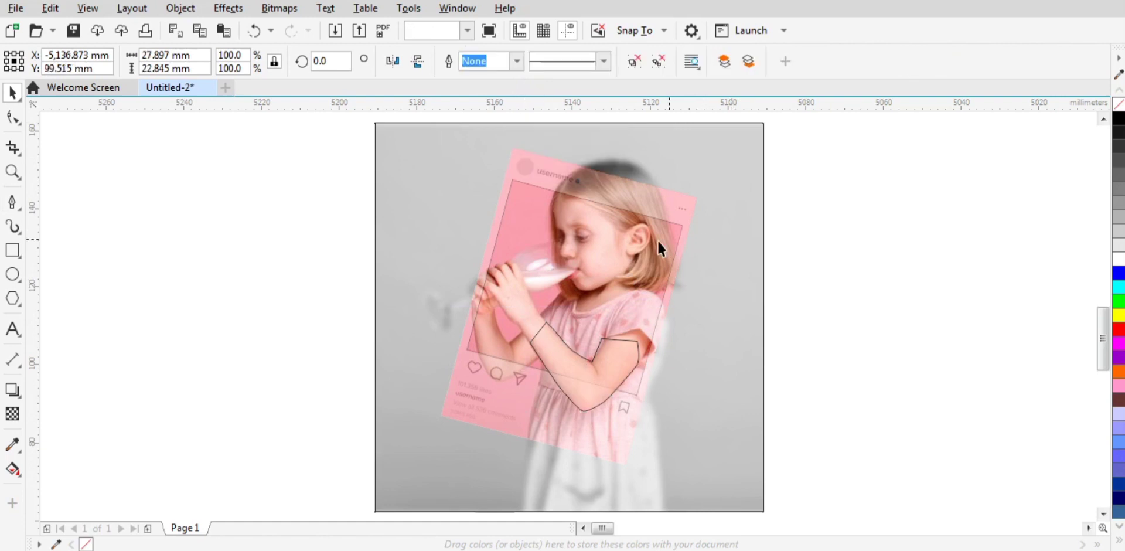
Step: Delete the semi-transparent frame-shaped photo and the drawn arm outline, keeping only the arm cutout
{"action": "left_click", "coordinate": [634, 251]}
{"action": "key", "text": "Delete"}
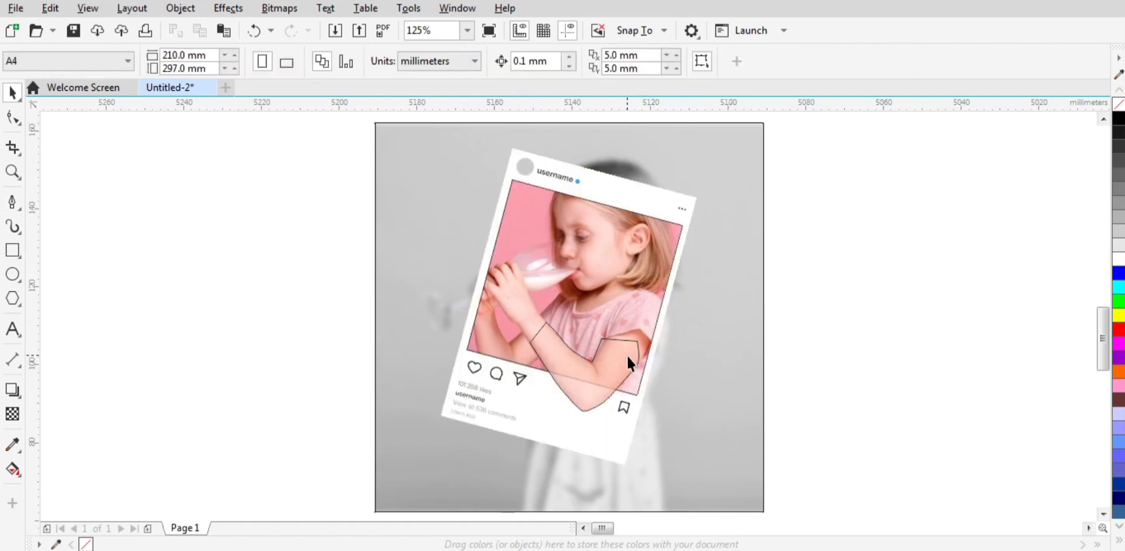
{"action": "left_click", "coordinate": [638, 354]}
{"action": "key", "text": "Delete"}
Step: Remove the transparency from the arm cutout
{"action": "left_click", "coordinate": [621, 360]}
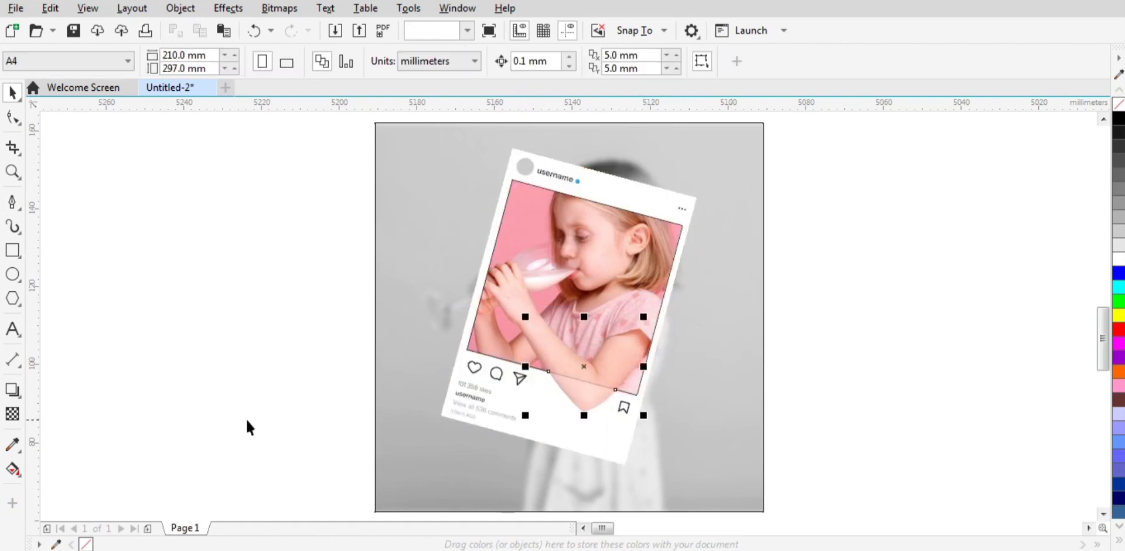
{"action": "left_click", "coordinate": [12, 414]}
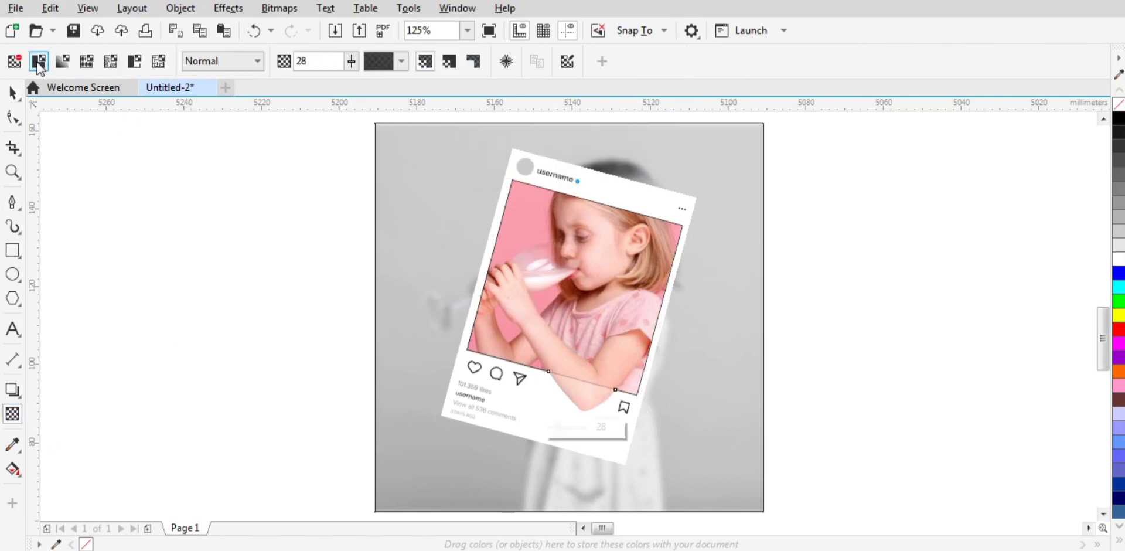
{"action": "left_click", "coordinate": [14, 61]}
{"action": "left_click", "coordinate": [12, 92]}
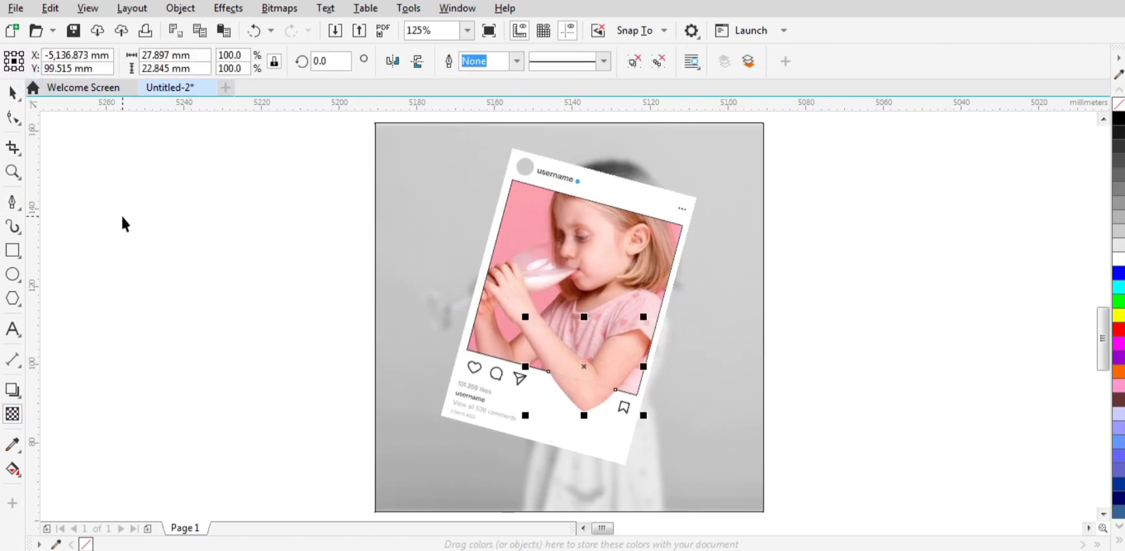
{"action": "left_click", "coordinate": [730, 315]}
Step: Set the outline width of the post frame group to None
{"action": "left_click", "coordinate": [617, 235]}
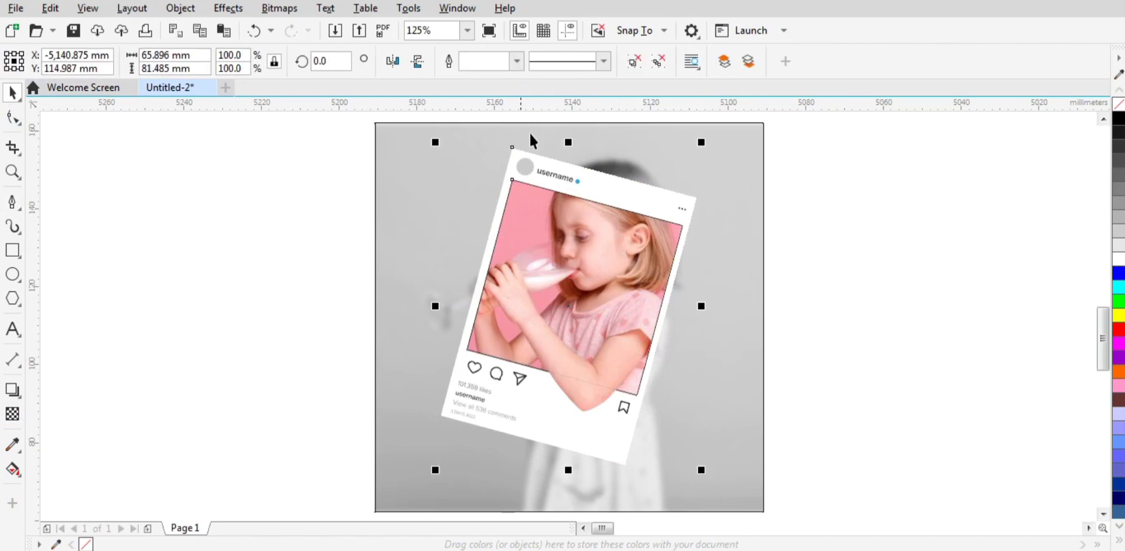
{"action": "left_click", "coordinate": [516, 61]}
{"action": "left_click", "coordinate": [483, 80]}
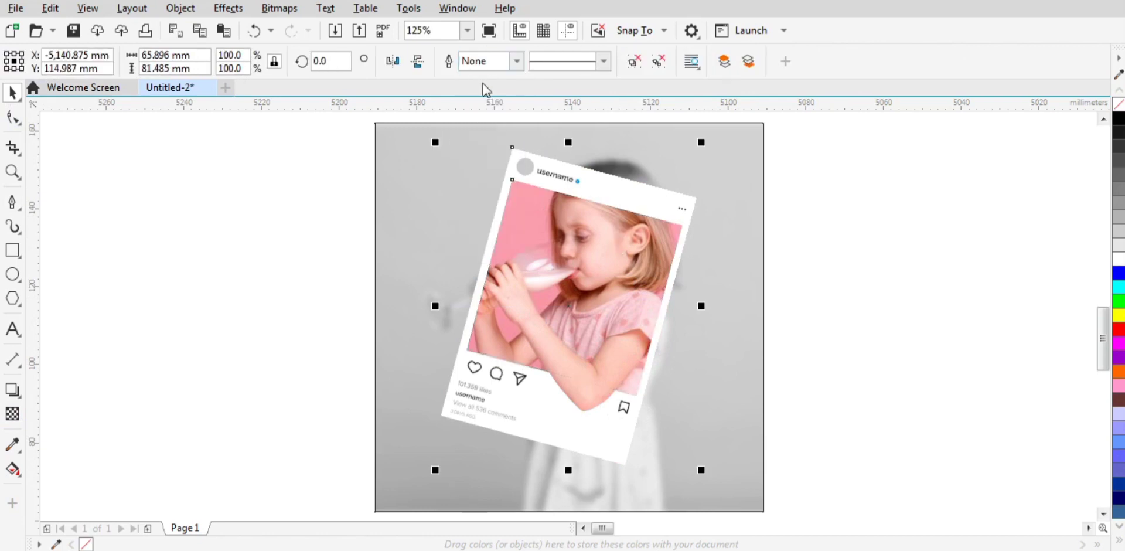
Step: Add a drop shadow to the arm cutout, offset about 2.9 mm downward
{"action": "left_click", "coordinate": [583, 393]}
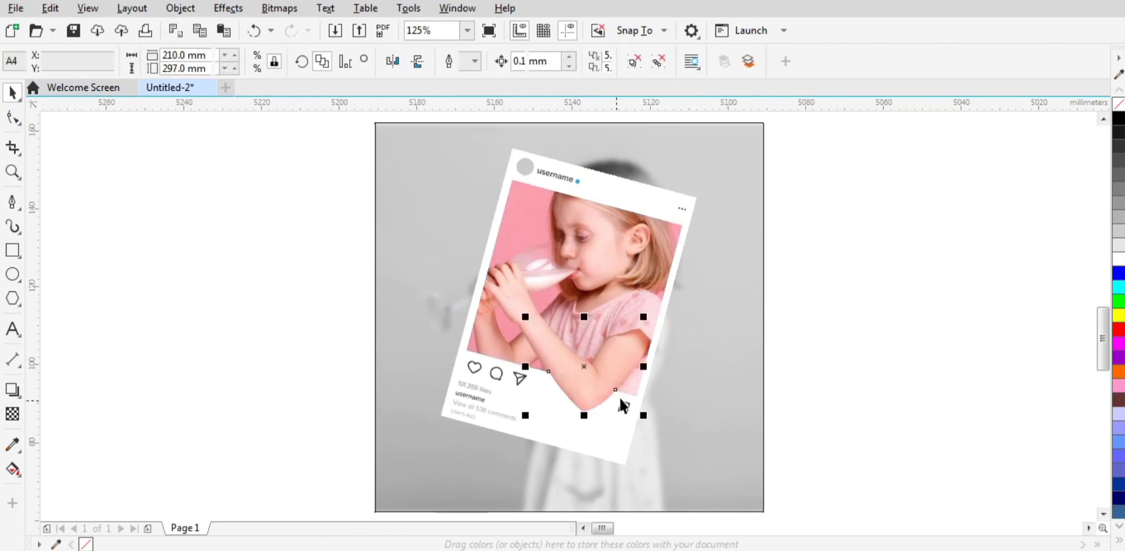
{"action": "left_click", "coordinate": [11, 390]}
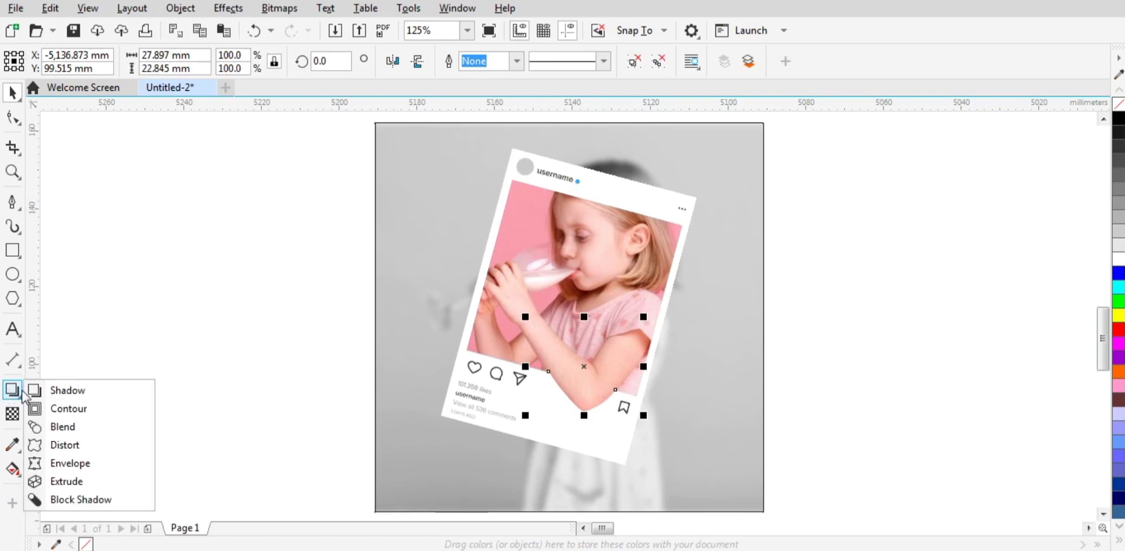
{"action": "left_click", "coordinate": [65, 389]}
{"action": "left_click_drag", "start_coordinate": [584, 366], "coordinate": [581, 425]}
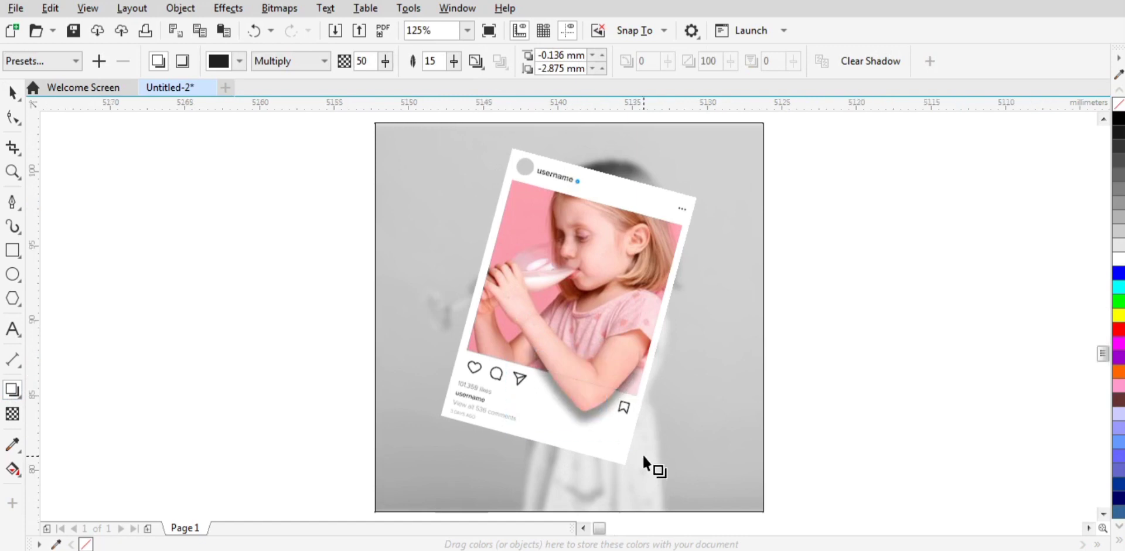
Step: Shorten the arm shadow's downward offset to about 1.9 mm and set its opacity to 25
{"action": "scroll", "coordinate": [574, 437], "scroll_direction": "up", "scroll_amount": 6}
{"action": "left_click_drag", "start_coordinate": [592, 393], "coordinate": [595, 378]}
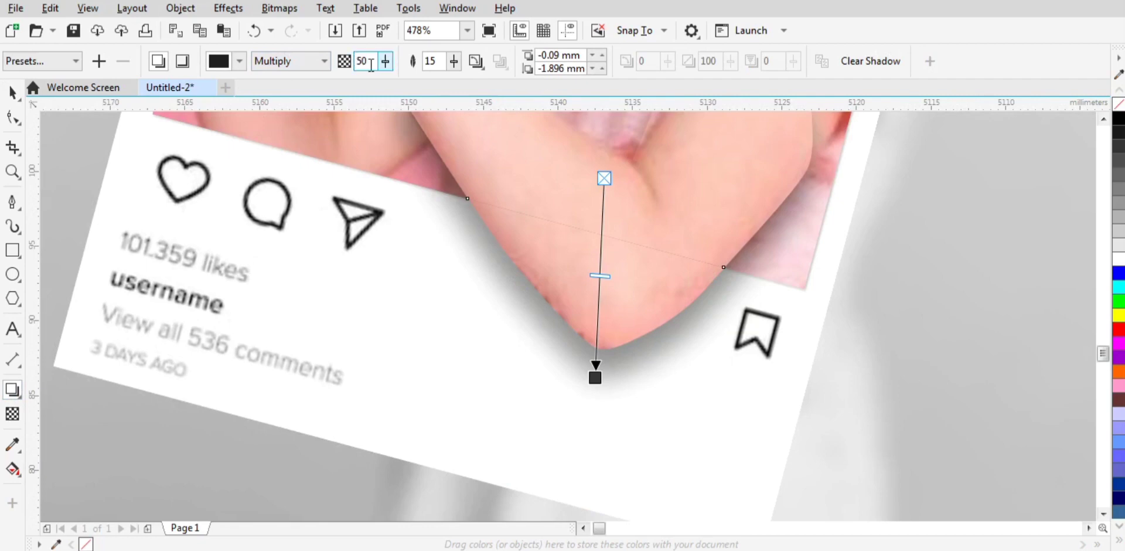
{"action": "type", "text": "25"}
{"action": "key", "text": "Tab"}
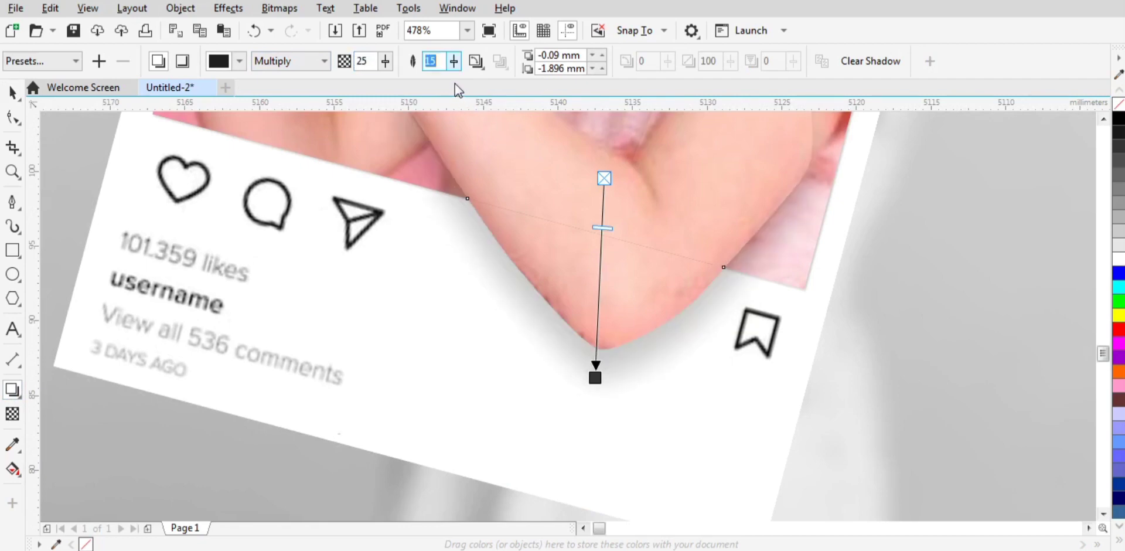
{"action": "left_click", "coordinate": [10, 93]}
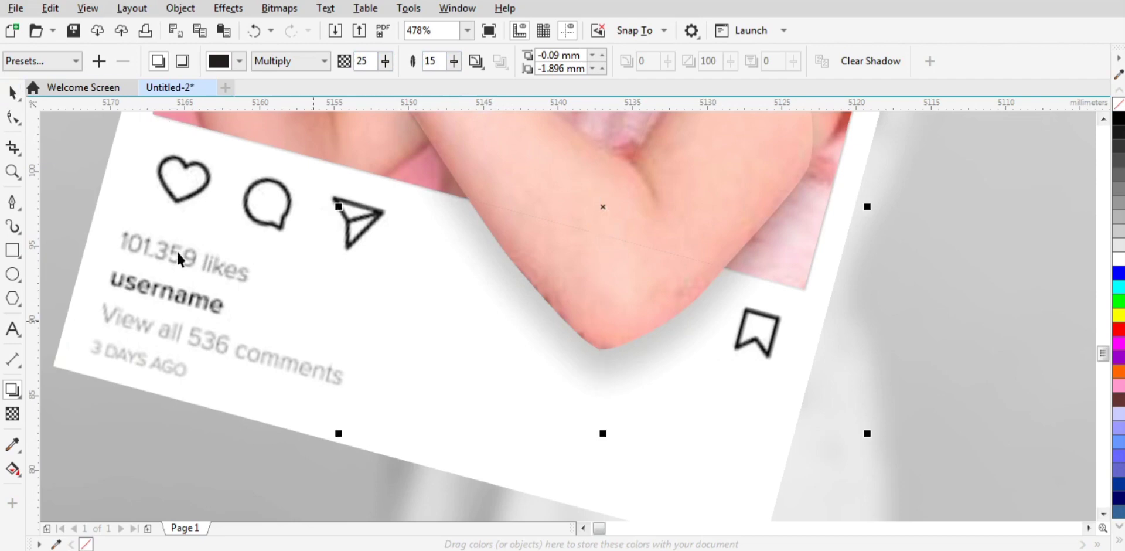
{"action": "key", "text": "shift+F4"}
{"action": "left_click", "coordinate": [803, 349]}
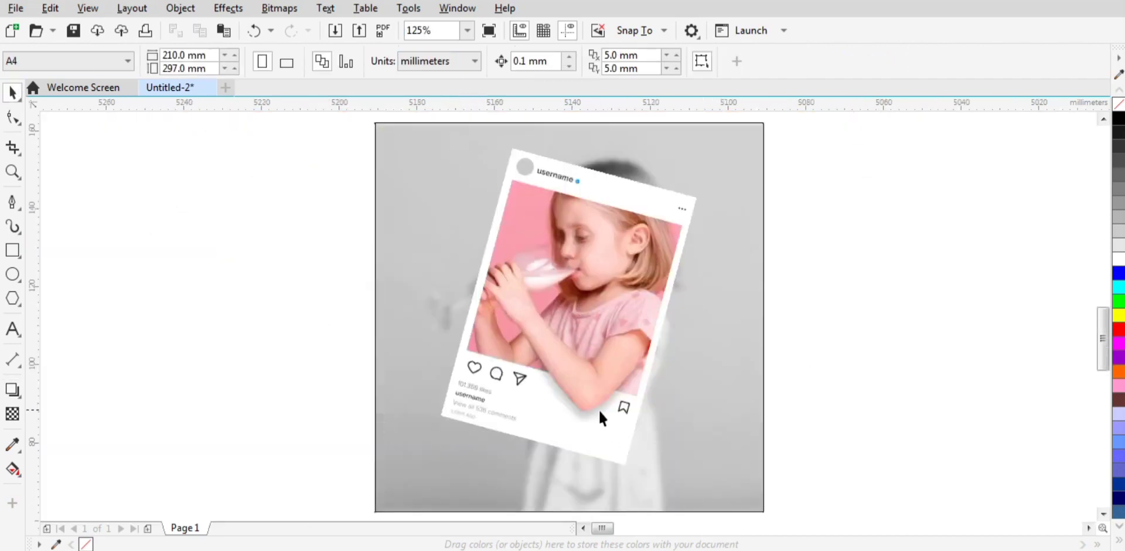
Step: Break the drop shadow apart from the arm cutout
{"action": "left_click", "coordinate": [592, 406]}
{"action": "scroll", "coordinate": [592, 442], "scroll_direction": "up", "scroll_amount": 3}
{"action": "left_click", "coordinate": [954, 301]}
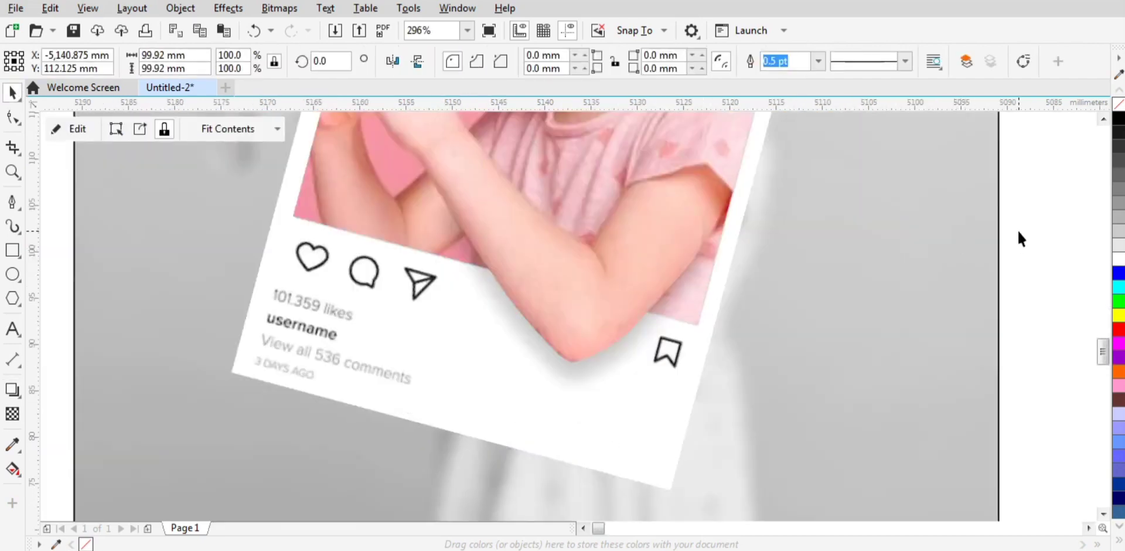
{"action": "left_click", "coordinate": [592, 370]}
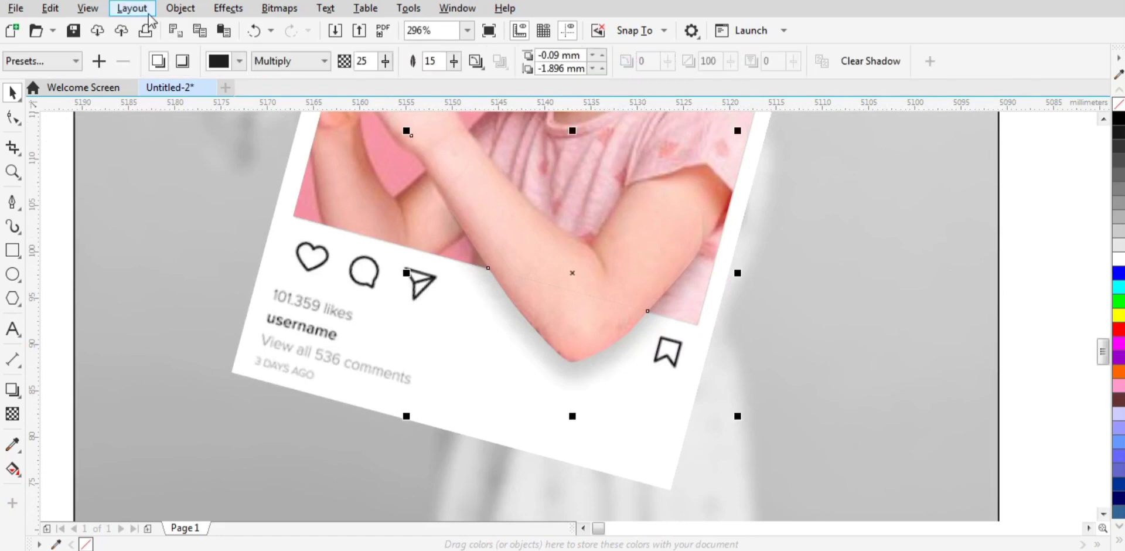
{"action": "left_click", "coordinate": [176, 9]}
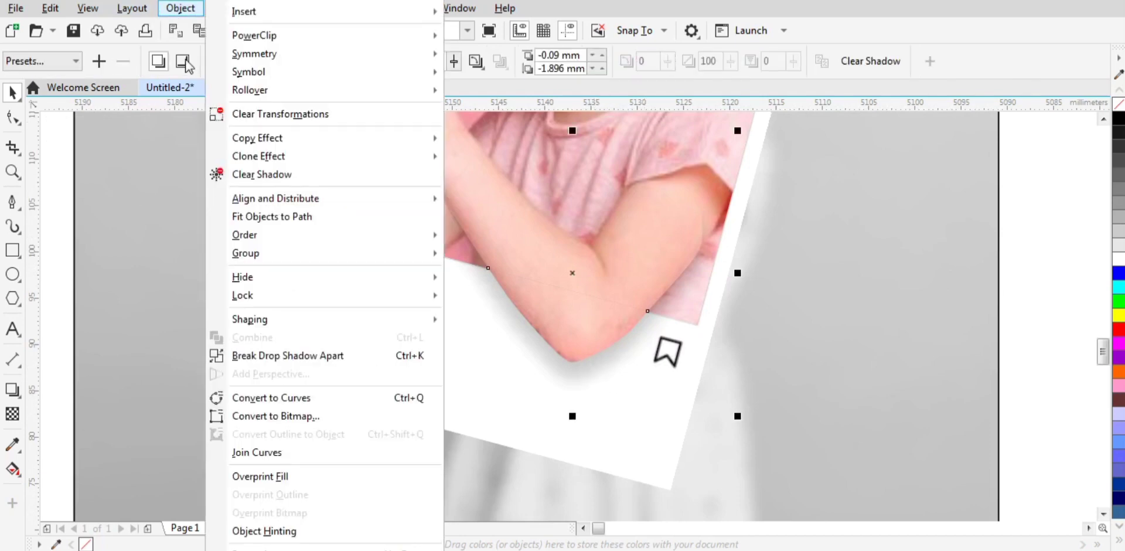
{"action": "left_click", "coordinate": [284, 354]}
{"action": "left_click", "coordinate": [1022, 290]}
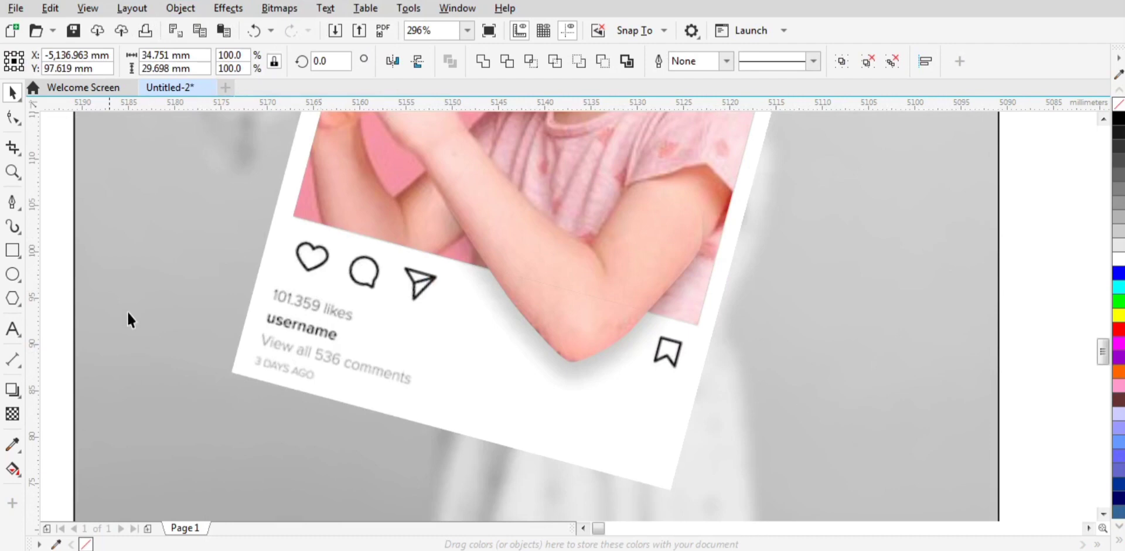
Step: Draw a closed four-sided shape with the Pen tool, about 34.7 by 21 mm, along the photo's lower edge and around the elbow
{"action": "left_click", "coordinate": [13, 203]}
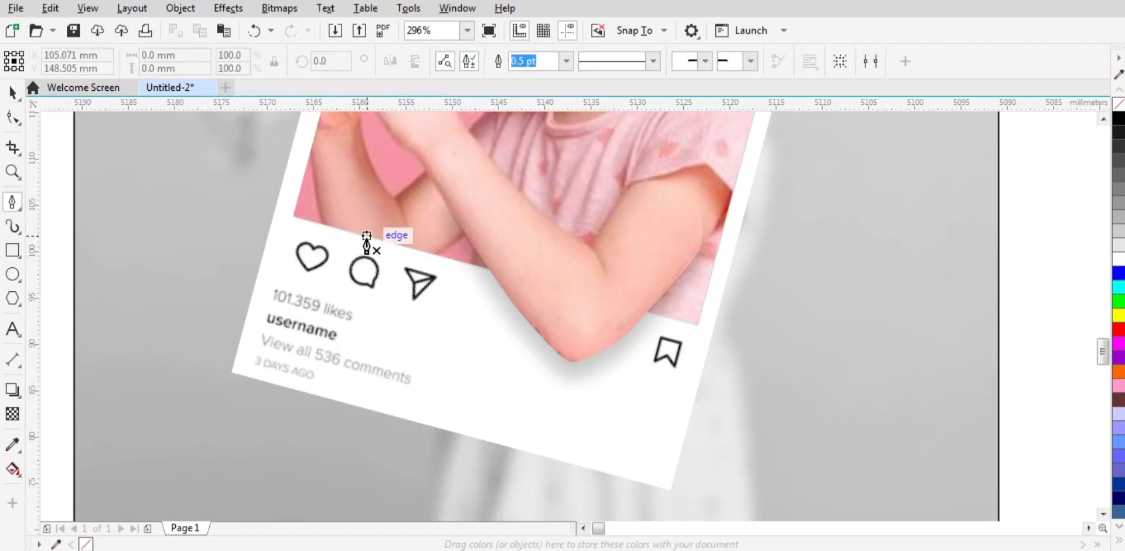
{"action": "left_click", "coordinate": [367, 234]}
{"action": "left_click", "coordinate": [688, 321]}
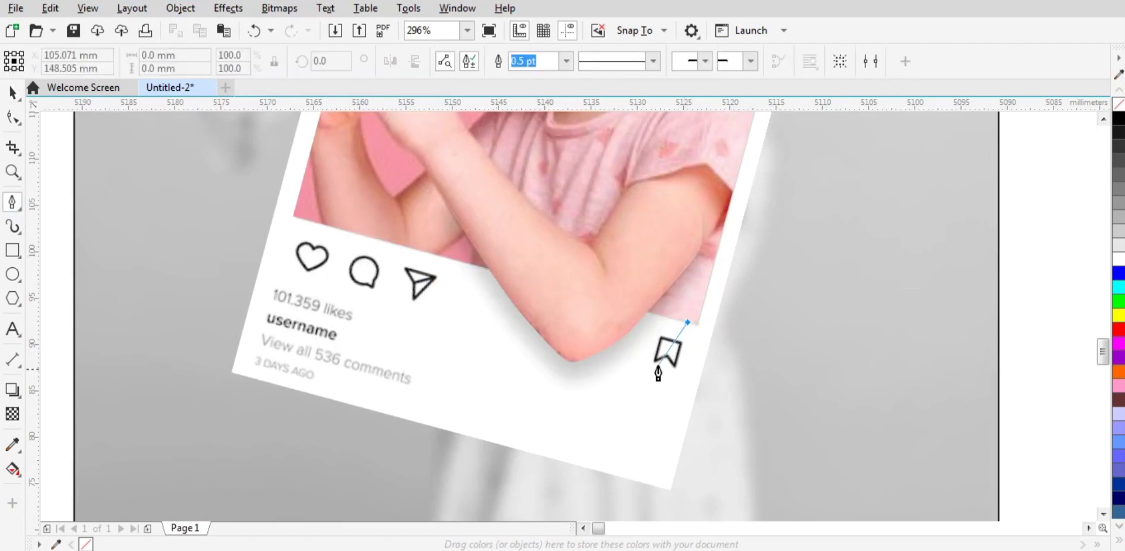
{"action": "left_click", "coordinate": [631, 429]}
{"action": "key", "text": "Escape"}
{"action": "left_click", "coordinate": [444, 362]}
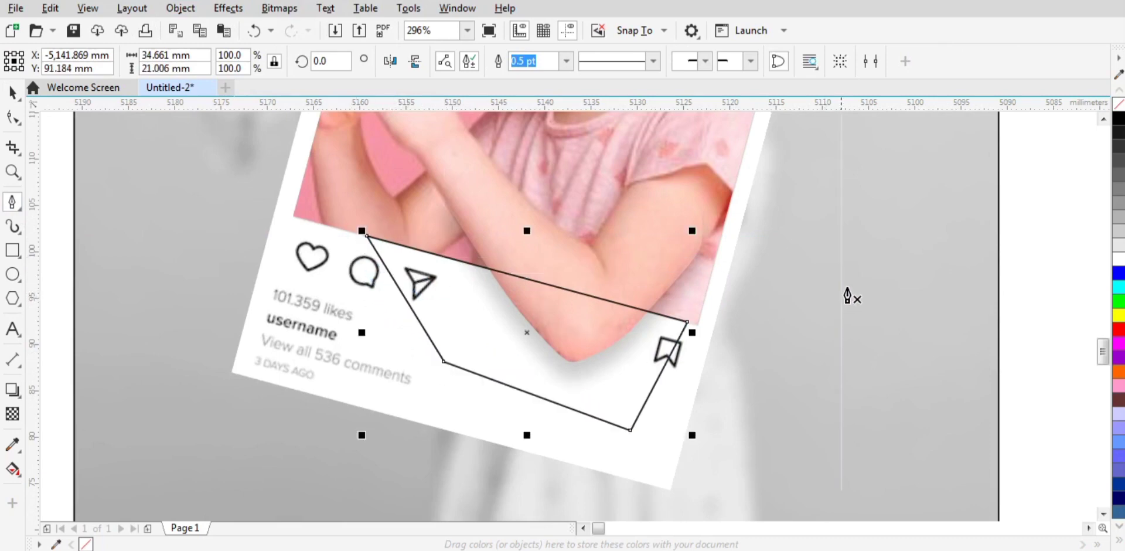
{"action": "key", "text": "space"}
{"action": "left_click", "coordinate": [1008, 246]}
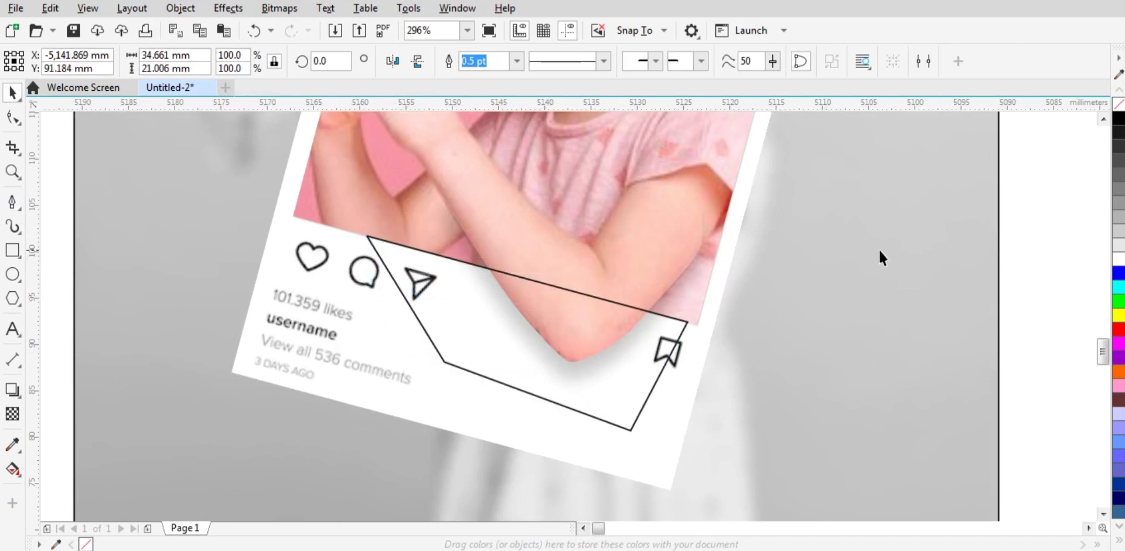
Step: PowerClip the separated arm shadow inside the four-sided shape below the photo's lower edge
{"action": "left_click", "coordinate": [416, 194]}
{"action": "right_click", "coordinate": [416, 194]}
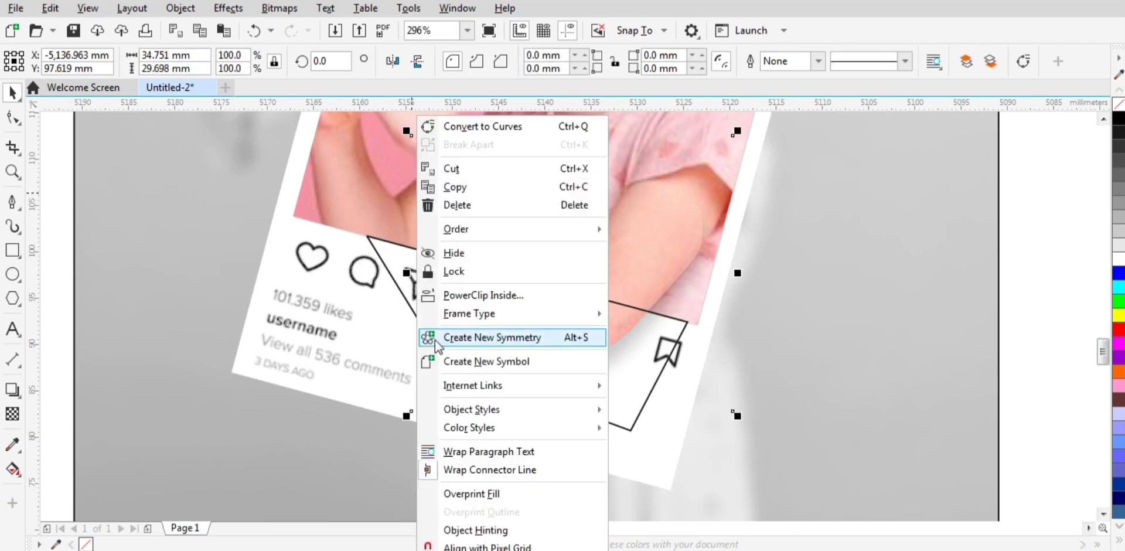
{"action": "left_click", "coordinate": [458, 296]}
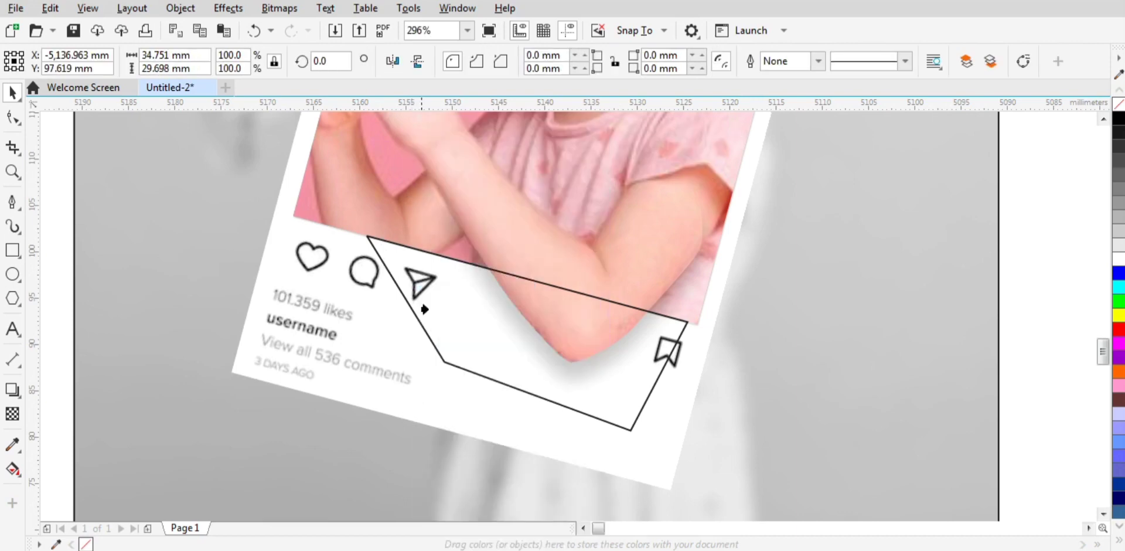
{"action": "left_click", "coordinate": [441, 363]}
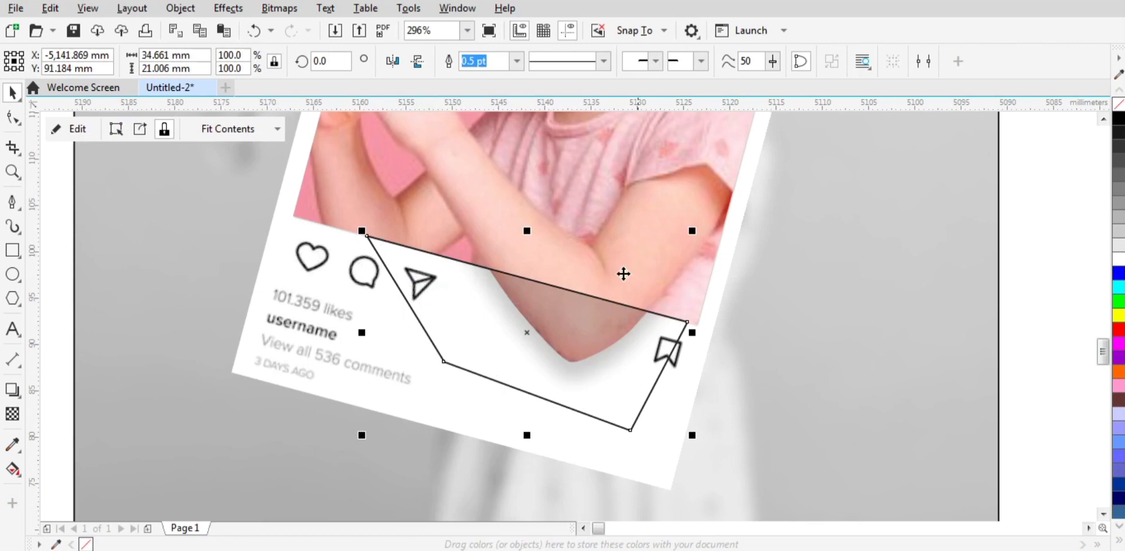
Step: Set the clipped shadow shape's outline width to None and move it one level back, behind the arm cutout
{"action": "left_click", "coordinate": [516, 61]}
{"action": "left_click", "coordinate": [487, 78]}
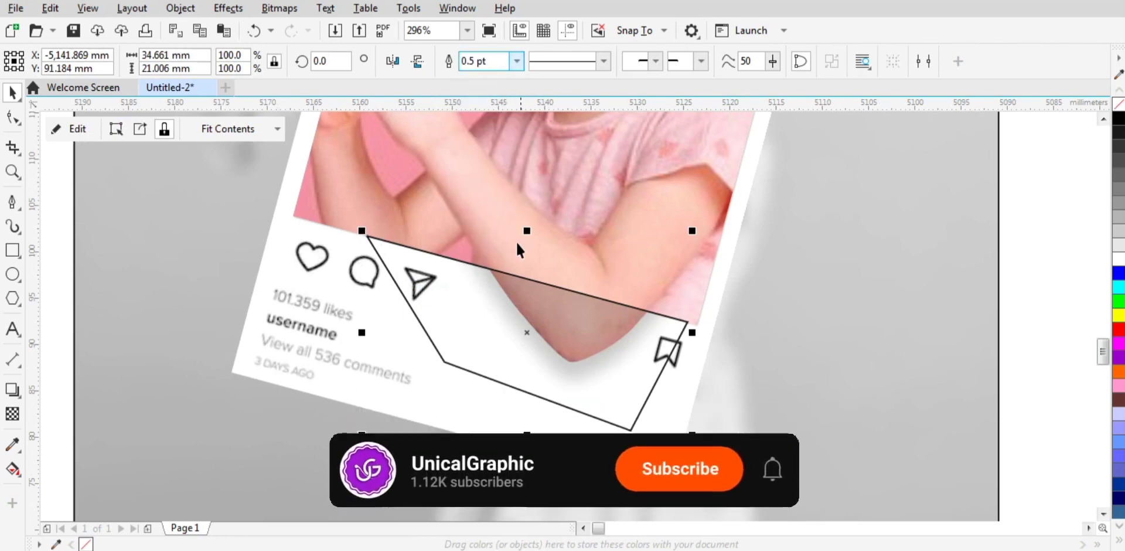
{"action": "key", "text": "shift+F4"}
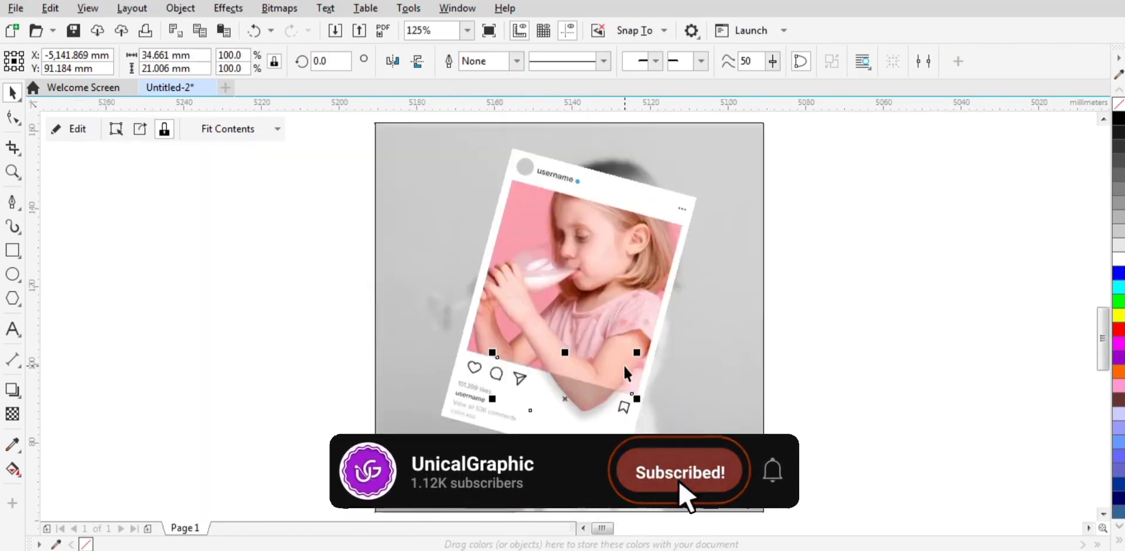
{"action": "key", "text": "ctrl+Page_Down"}
{"action": "left_click", "coordinate": [897, 279]}
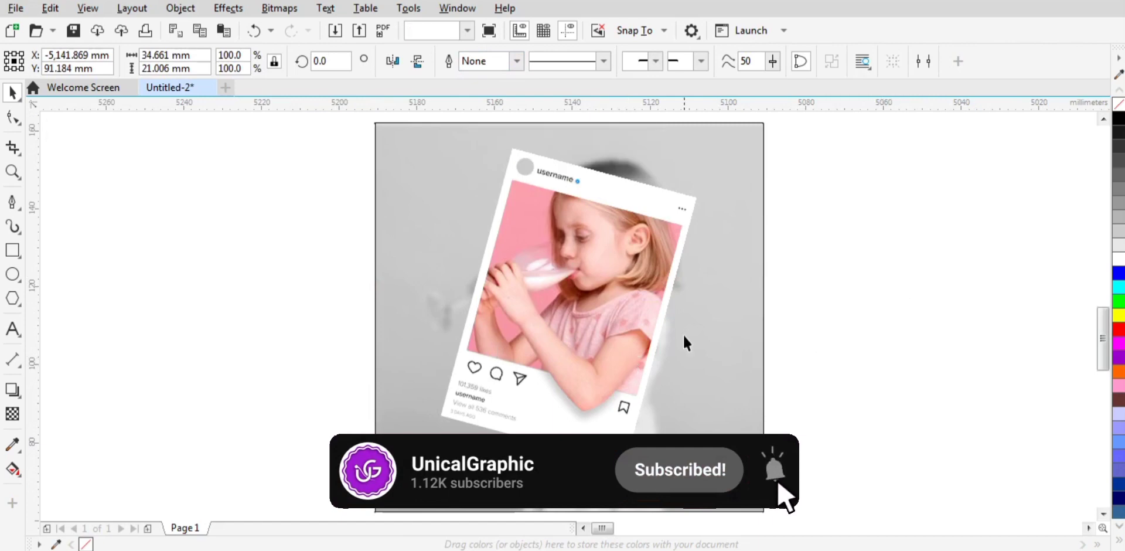
Step: Group the post frame, arm cutout and clipped shadow, and add a drop shadow running straight down at 270° from the group's top edge
{"action": "left_click_drag", "start_coordinate": [326, 133], "coordinate": [722, 480]}
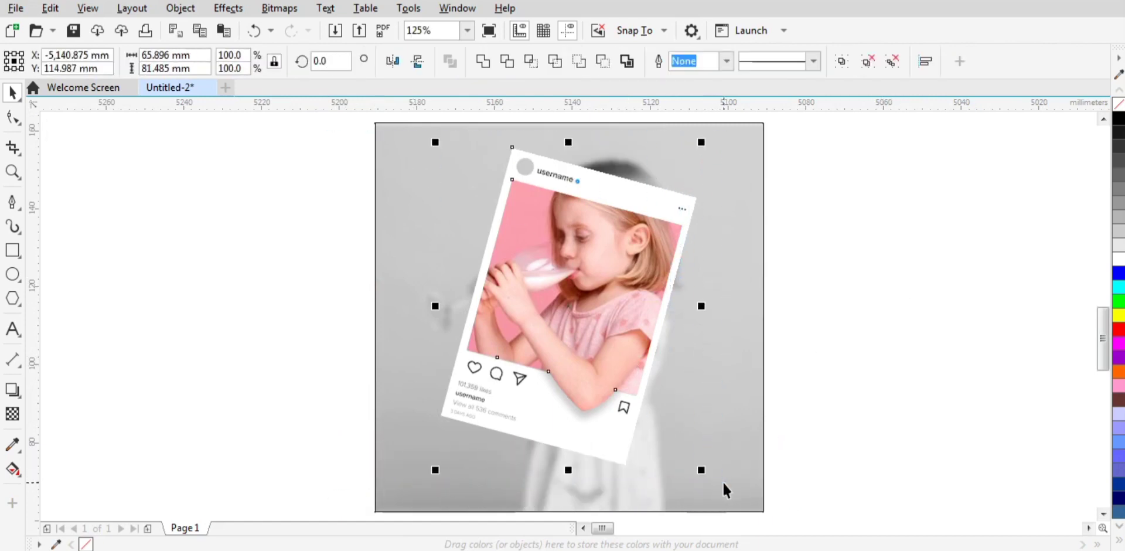
{"action": "left_click", "coordinate": [842, 62]}
{"action": "left_click", "coordinate": [12, 389]}
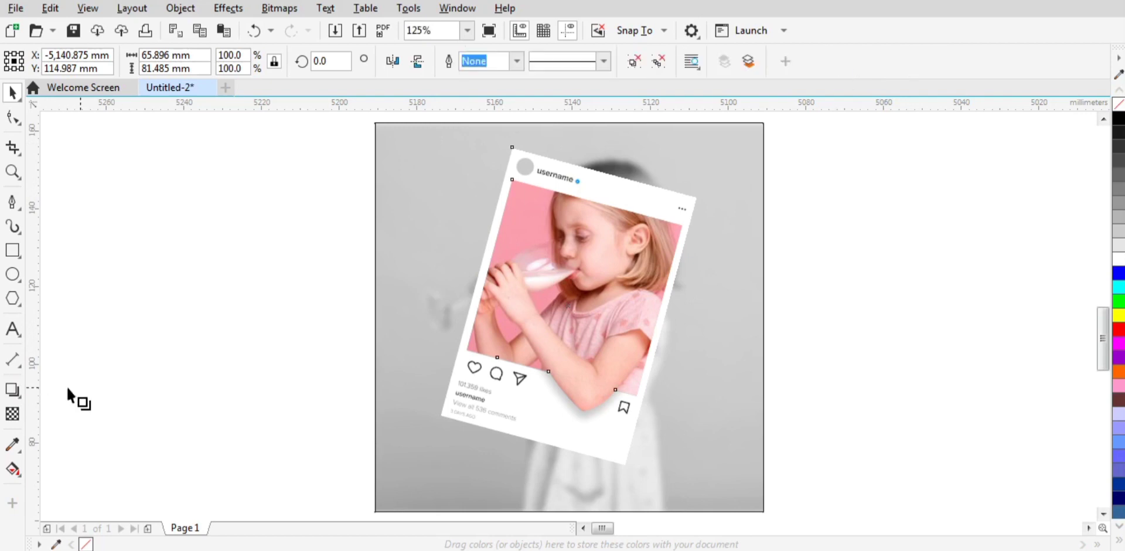
{"action": "left_click_drag", "start_coordinate": [543, 193], "coordinate": [566, 465]}
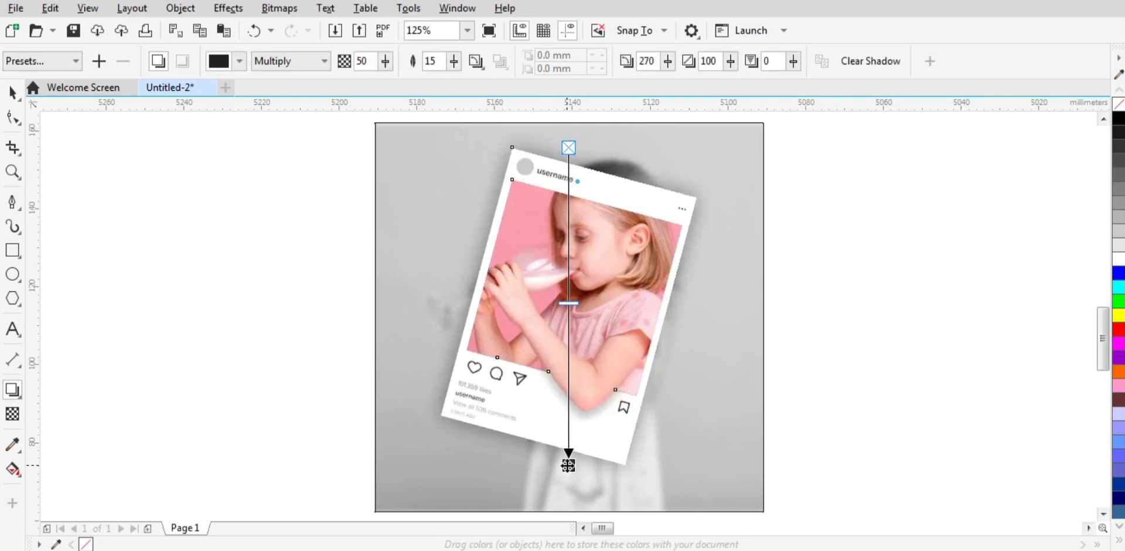
Step: Set the outline width of the greyscale background square to None
{"action": "left_click", "coordinate": [12, 92]}
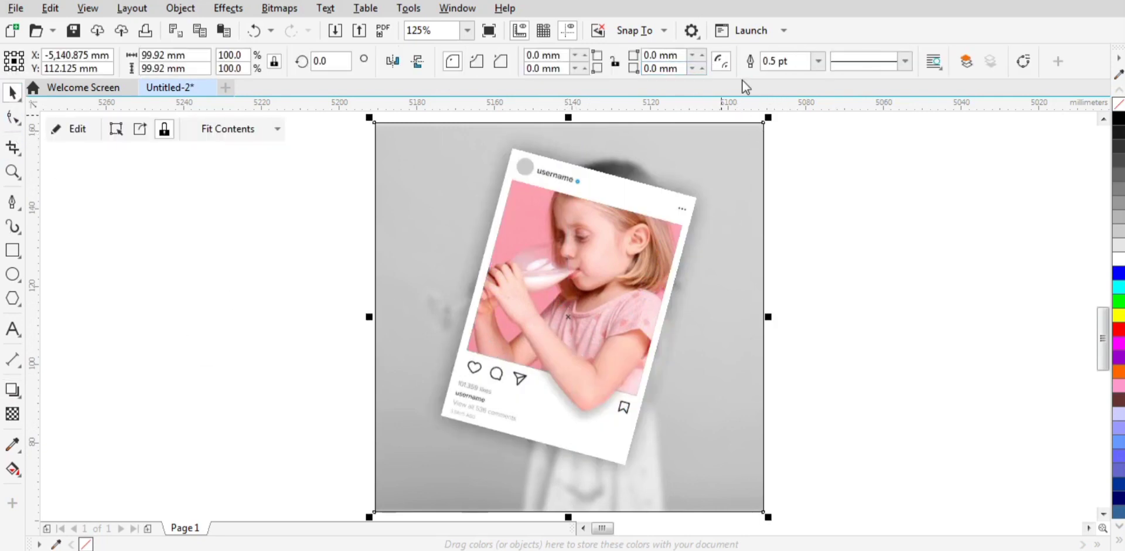
{"action": "left_click", "coordinate": [818, 61]}
{"action": "left_click", "coordinate": [789, 82]}
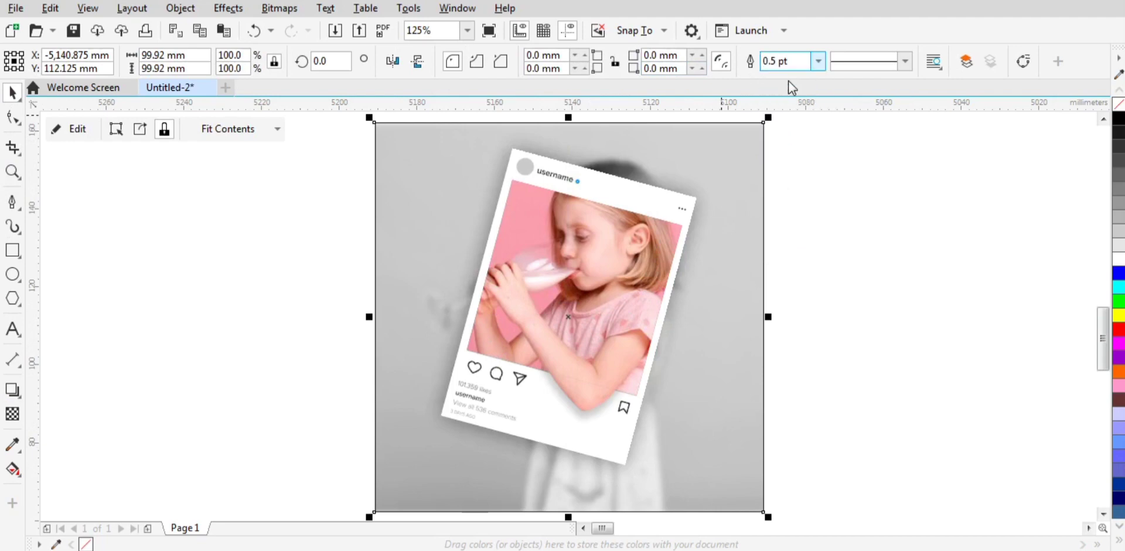
{"action": "left_click", "coordinate": [835, 163]}
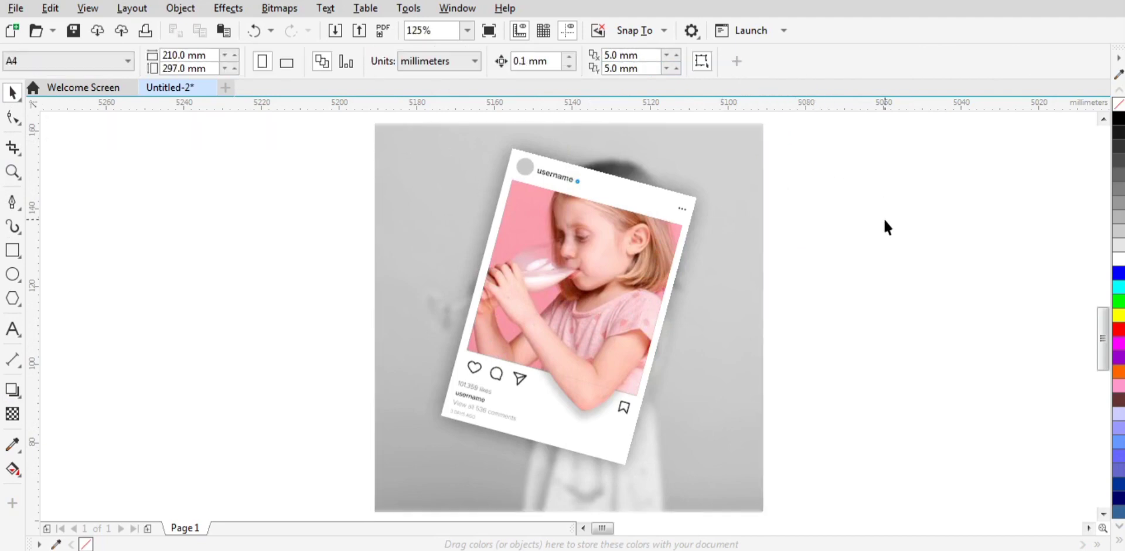